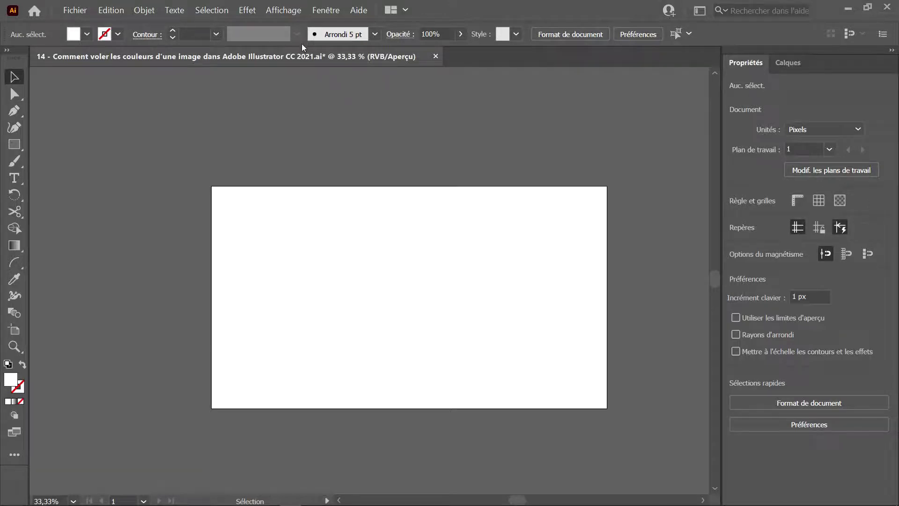
Show the Couleur panel and adjust its height so the colour spectrum stays compact.
left_click(318, 15)
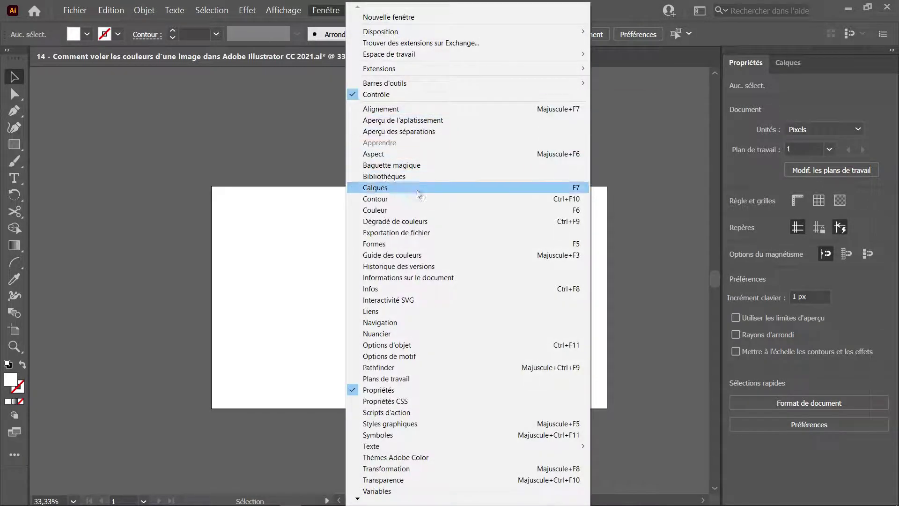
left_click(388, 213)
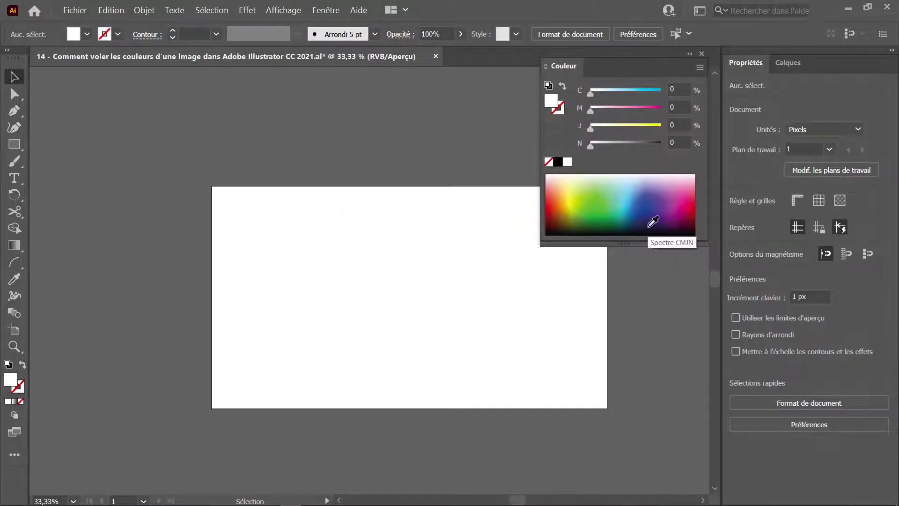
left_click_drag(644, 244, 653, 388)
left_click_drag(657, 320, 652, 239)
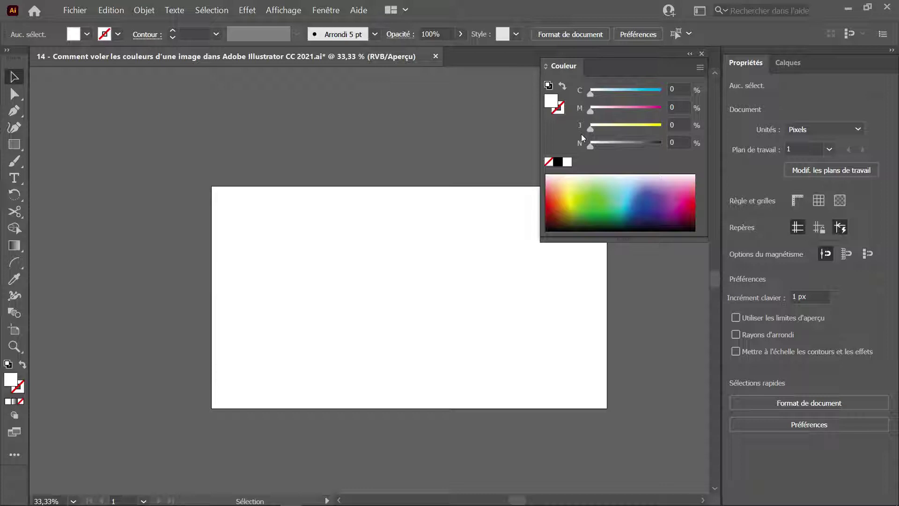
Check which colour mode the document uses, without changing it.
left_click(66, 13)
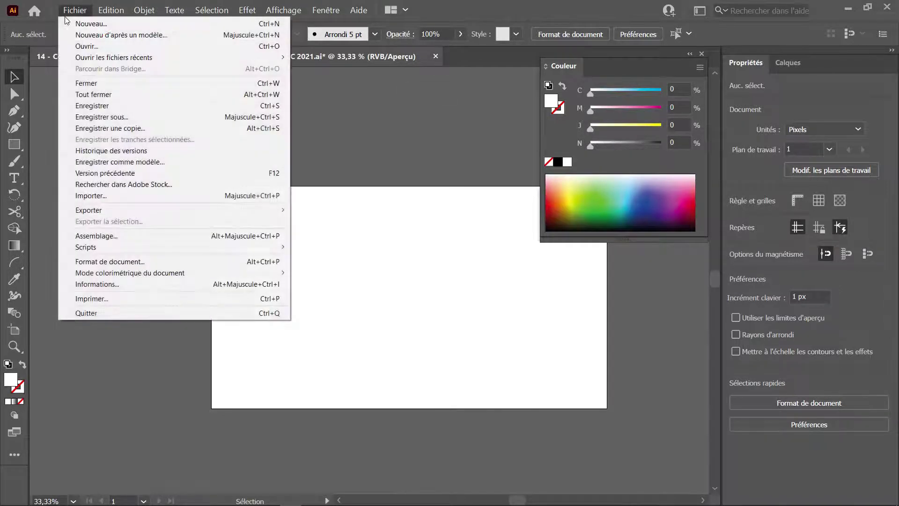
mouse_move(256, 274)
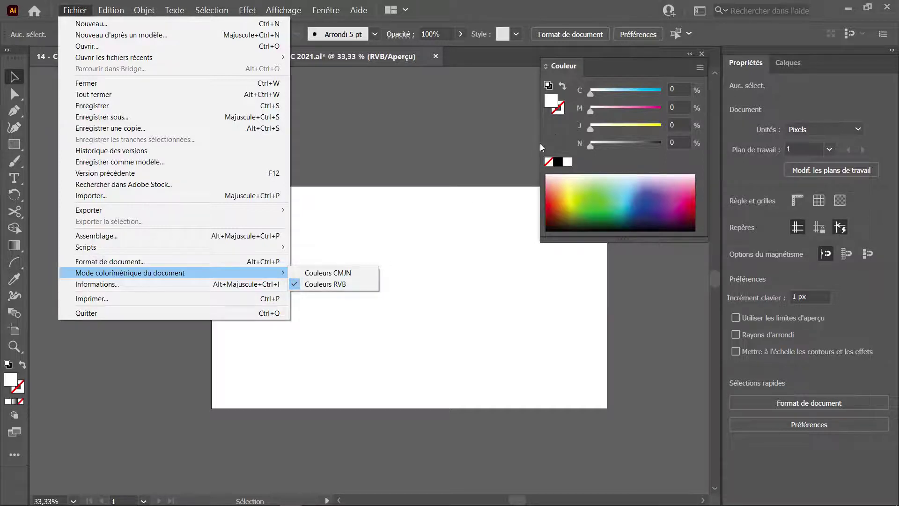
left_click(554, 134)
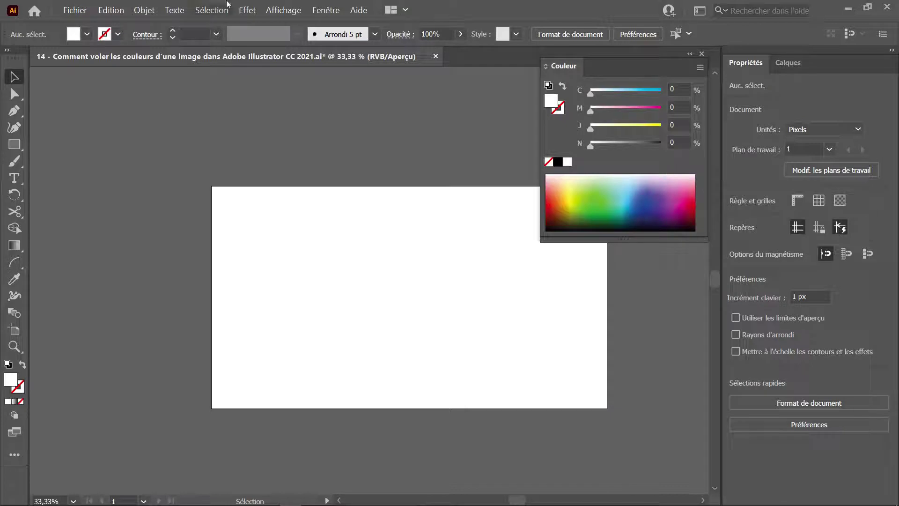
Show the Nuancier panel and place it just below the Couleur panel, clear of the artboard.
left_click(325, 10)
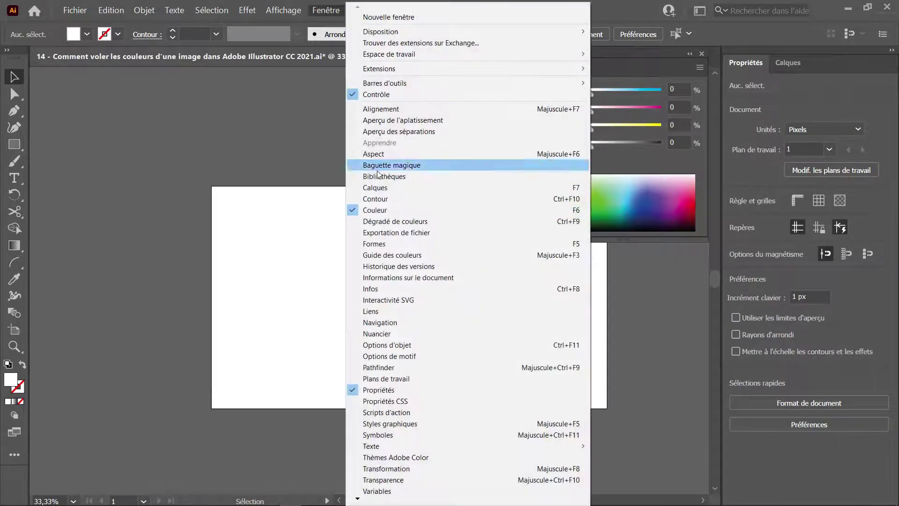
left_click(396, 334)
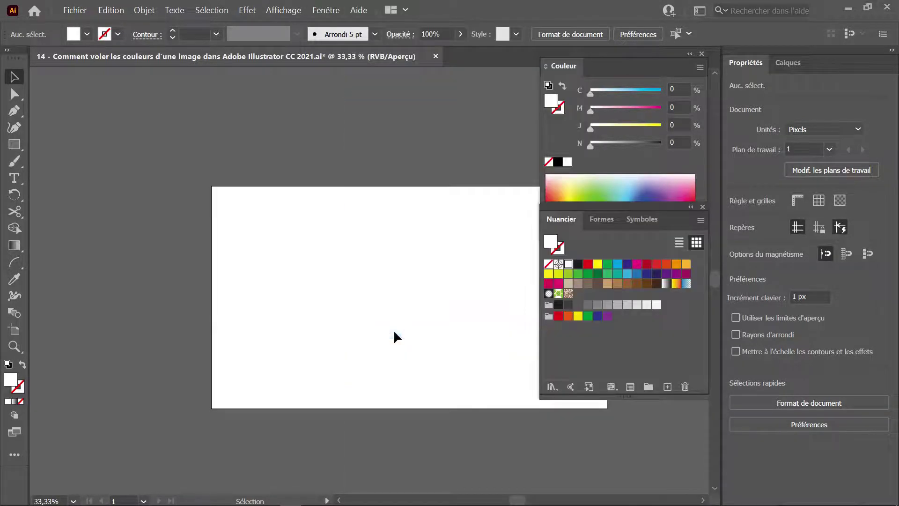
left_click_drag(659, 212, 659, 251)
left_click_drag(479, 293, 319, 285)
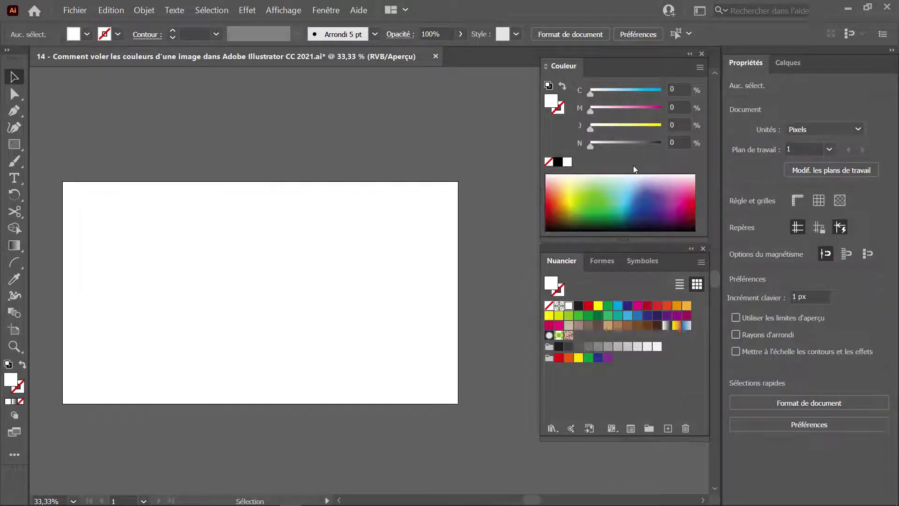
Draw a rectangle about 382 × 316 px in the artboard's upper-left area and fill it with purple picked from the colour spectrum.
key("m")
left_click_drag(141, 216, 220, 280)
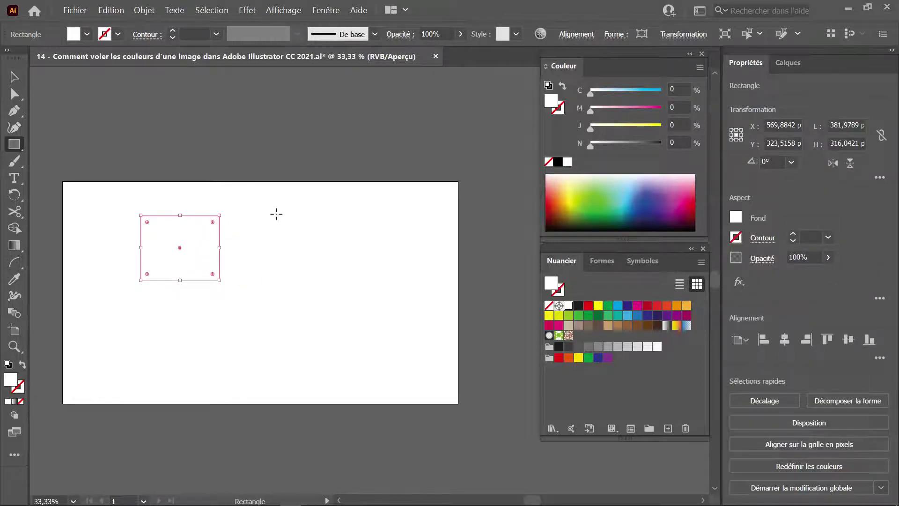
mouse_move(675, 183)
left_mouse_down()
mouse_move(614, 204)
mouse_move(577, 198)
mouse_move(631, 187)
mouse_move(652, 206)
mouse_move(686, 192)
mouse_move(640, 201)
mouse_move(668, 191)
mouse_move(652, 181)
mouse_move(664, 187)
left_mouse_up()
left_click(600, 191)
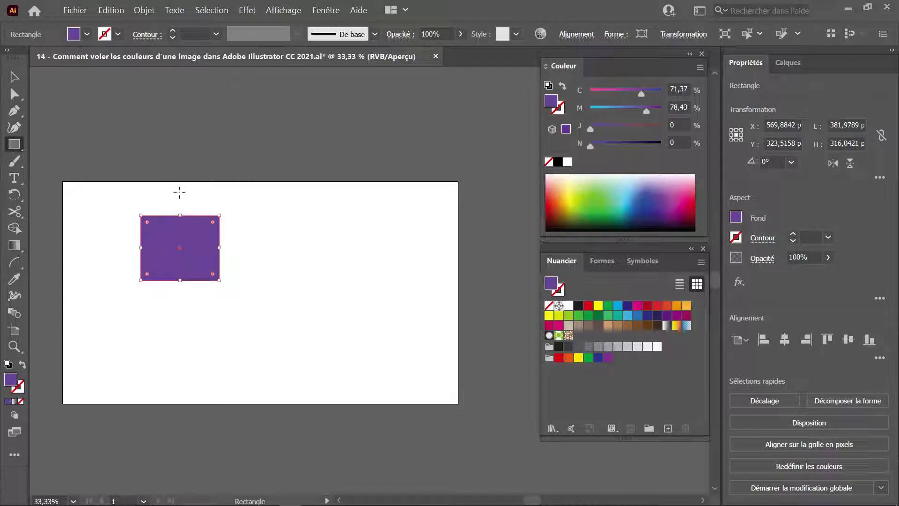
Adjust the rectangle's fill to pure cyan with C 100%, M 0%, J 0% and N 0%.
left_click(662, 191)
left_click_drag(662, 192, 673, 200)
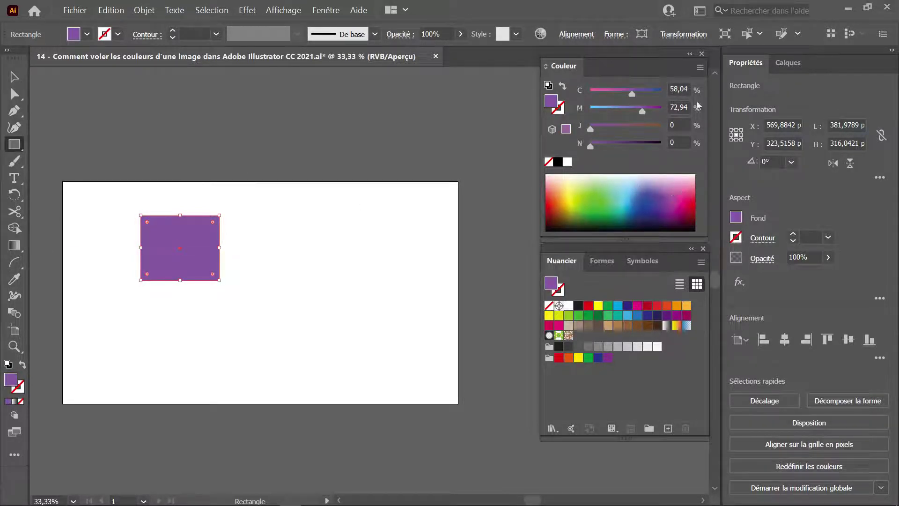
left_click_drag(632, 94, 590, 112)
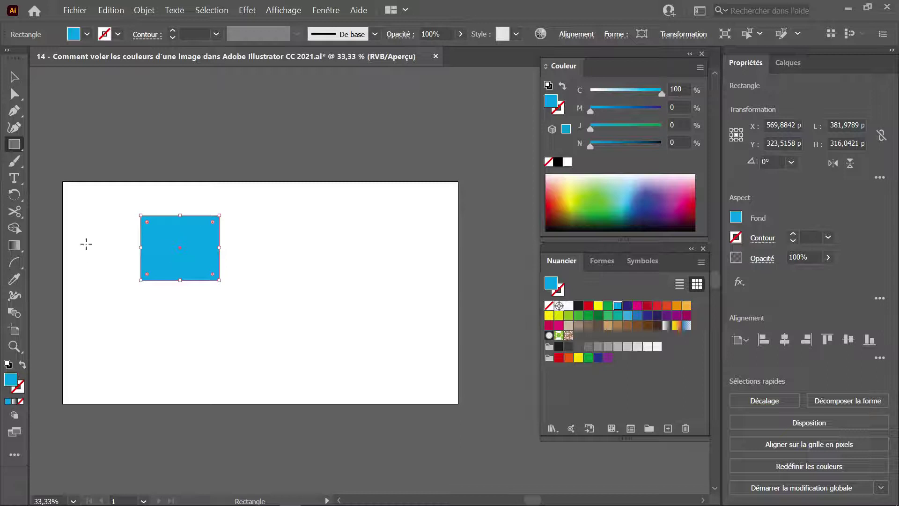
Switch the colour sliders to RVB and set the rectangle's fill to bright pink FF2BBA.
left_click(699, 68)
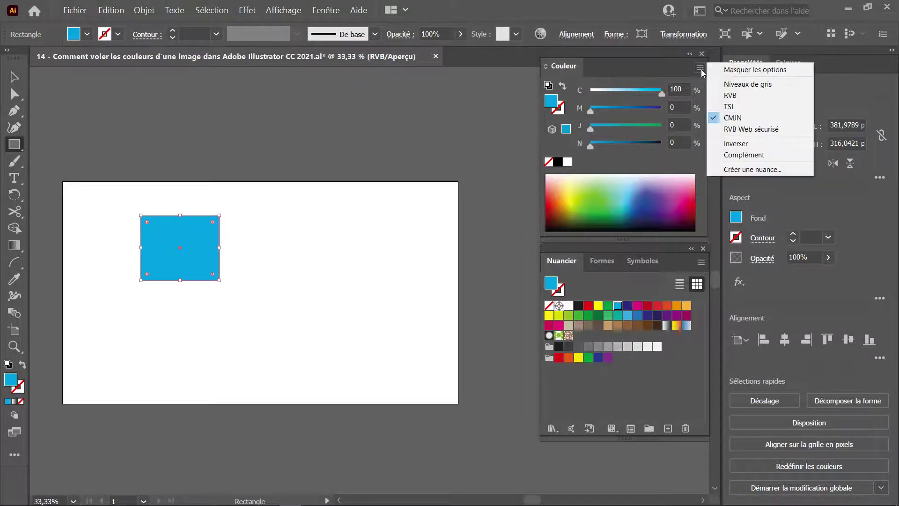
left_click(745, 97)
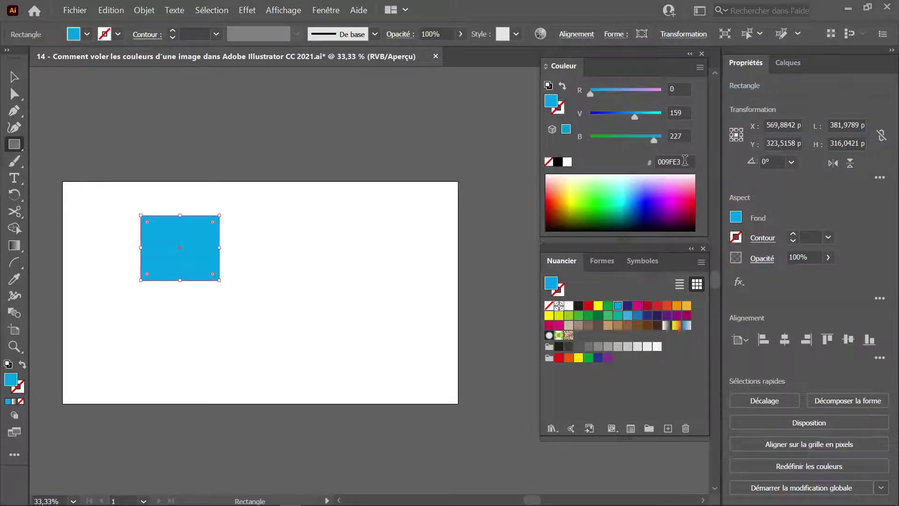
left_click_drag(685, 162, 601, 166)
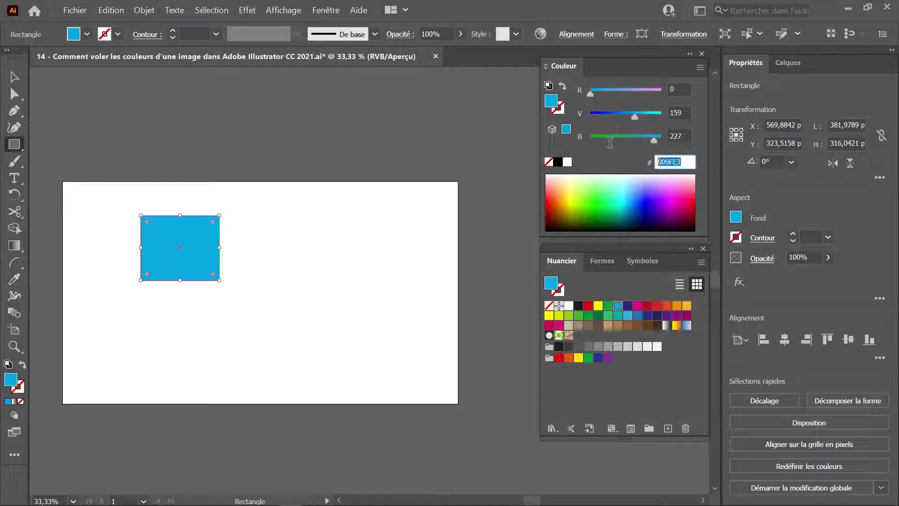
key("shift+Tab")
left_click_drag(658, 140, 528, 108)
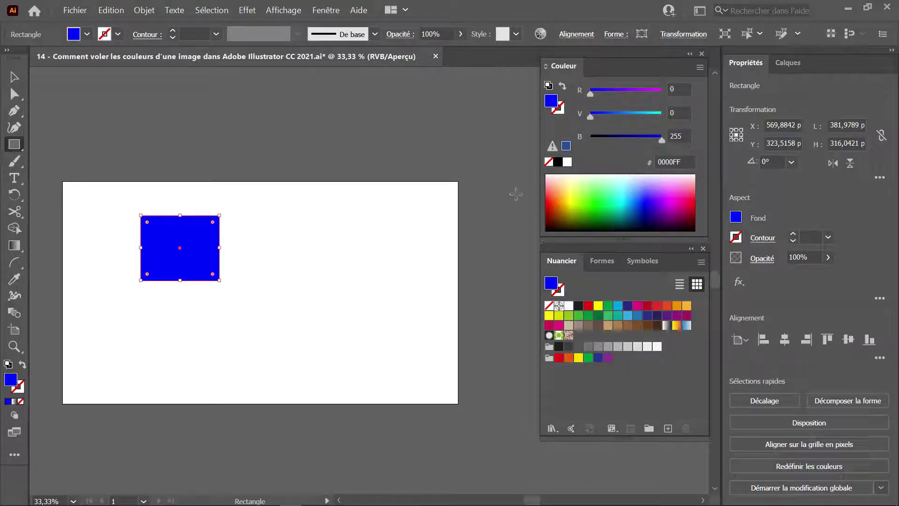
left_click_drag(594, 187, 684, 184)
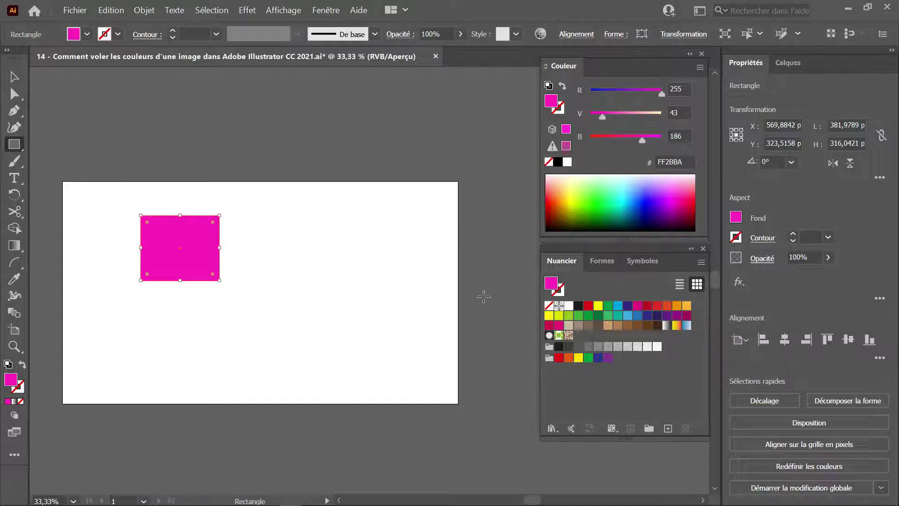
Delete the pink rectangle from the artboard.
key("v")
left_click_drag(305, 191, 203, 367)
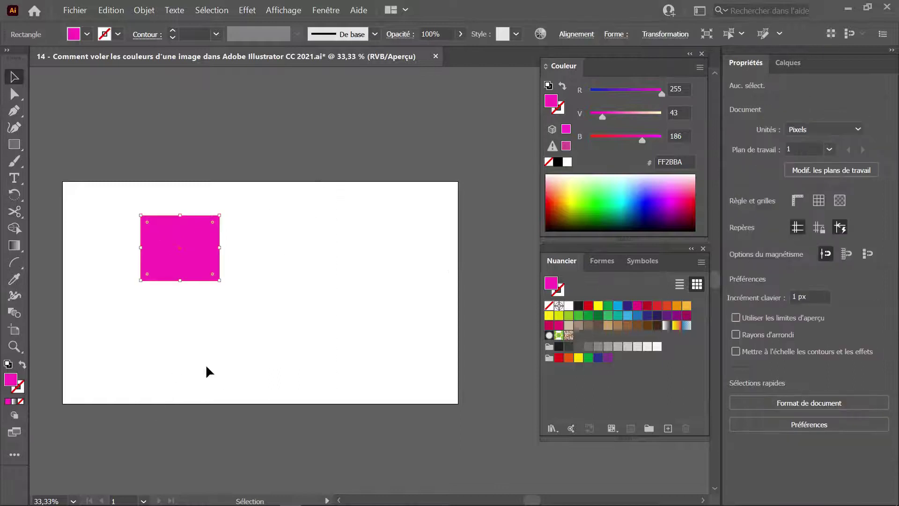
key("Delete")
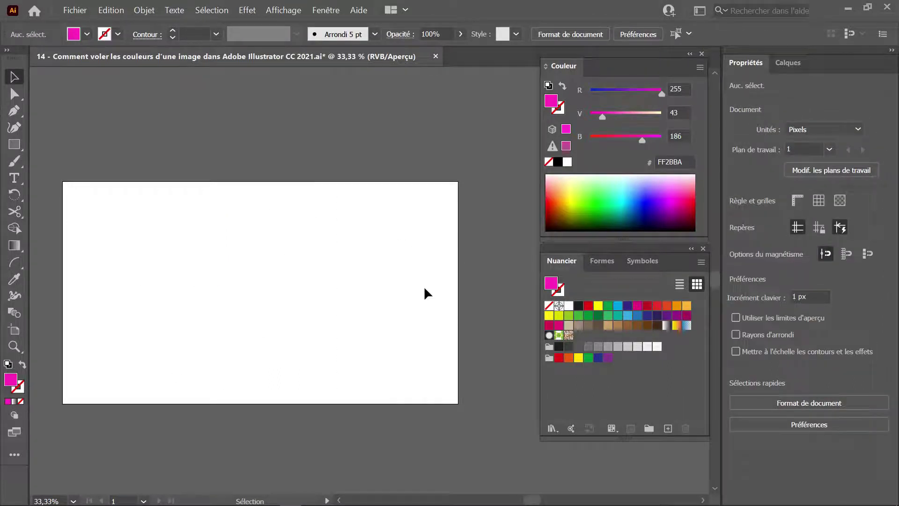
Import Image 1.jpg as a linked file and place it on the artboard.
key("ctrl")
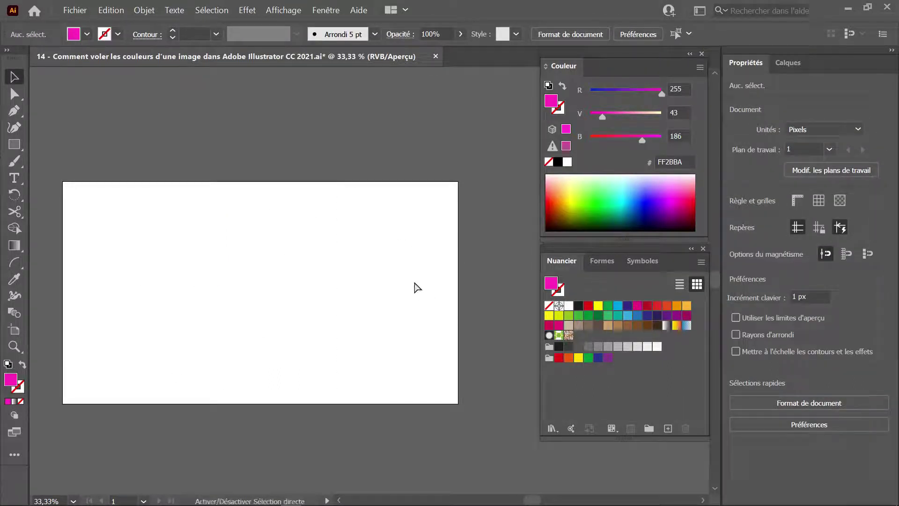
key("ctrl+shift+p")
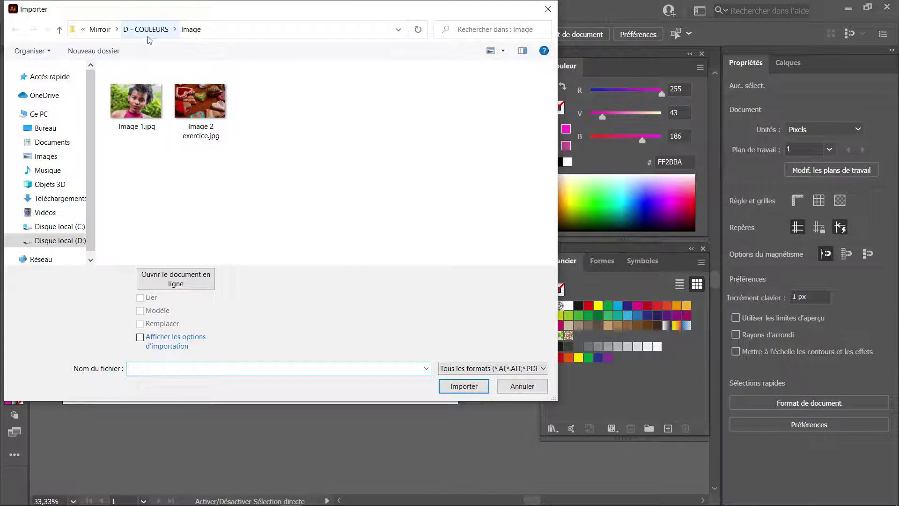
left_click(138, 99)
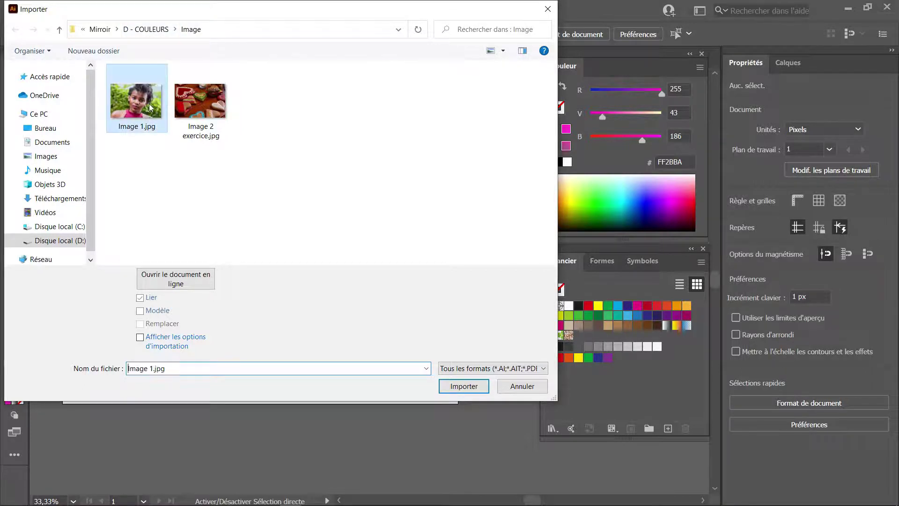
left_click(464, 387)
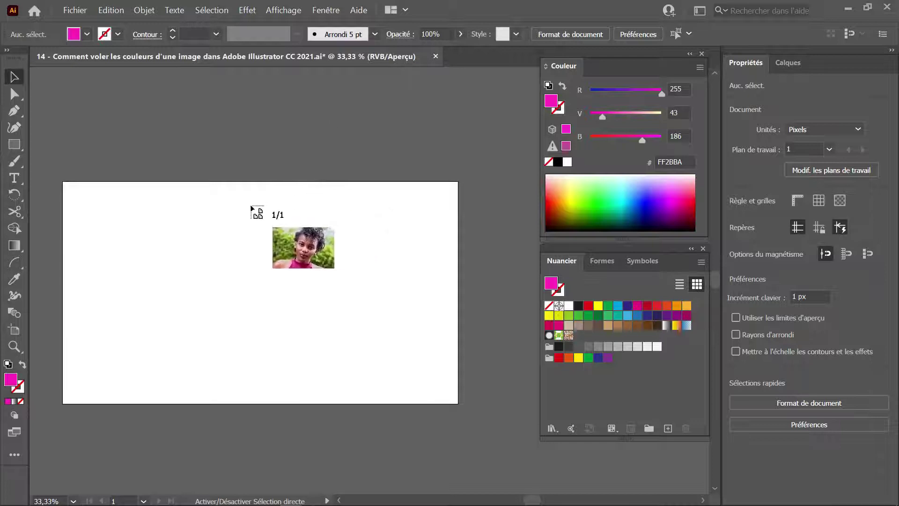
left_click_drag(120, 190, 433, 401)
Scale the photo down to about 916 × 611 px and position it on the artboard's left side.
left_click_drag(371, 308, 320, 307)
left_click_drag(379, 394, 255, 333)
left_click_drag(179, 258, 207, 293)
scroll(224, 283, "up", 4)
scroll(227, 280, "down", 3)
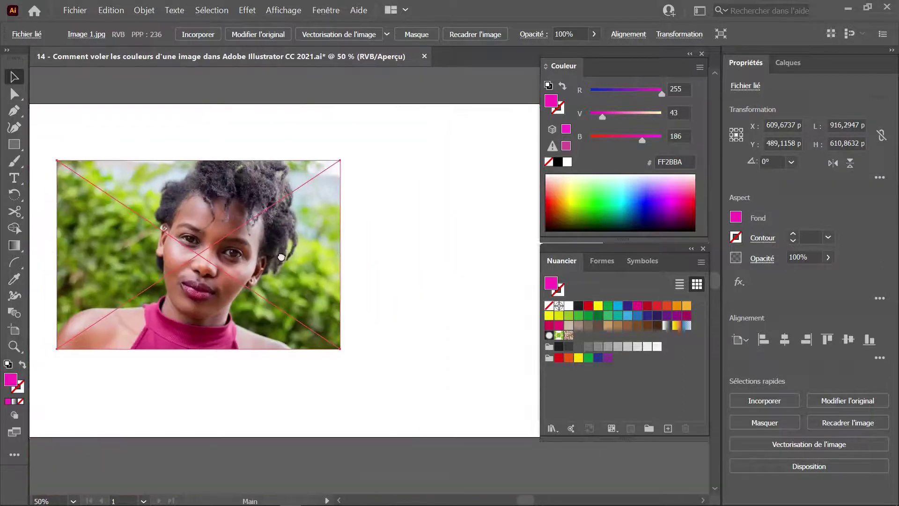
Draw a pink square about 78 px wide beside the photo and duplicate it into a two-by-two grid.
key("m")
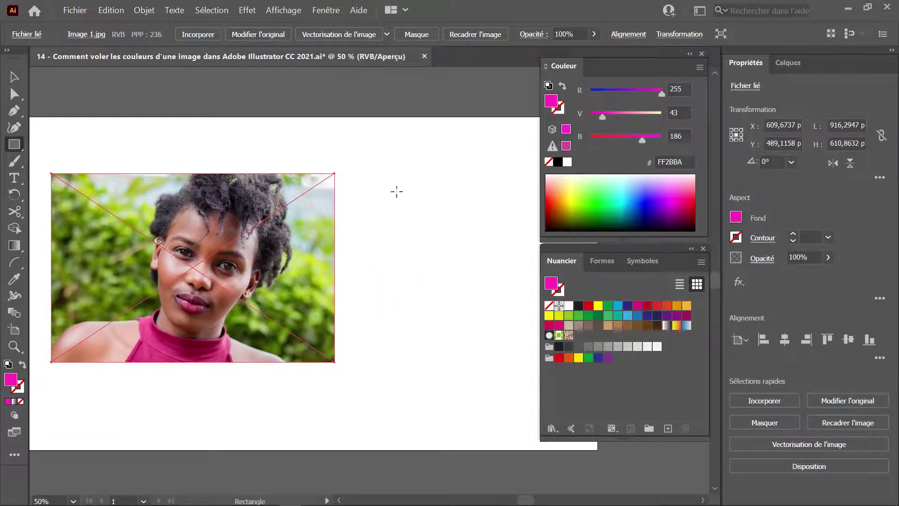
mouse_move(359, 172)
left_mouse_down()
mouse_move(384, 198)
mouse_move(411, 189)
mouse_move(407, 222)
left_mouse_up()
key("v")
left_click(371, 195, "shift")
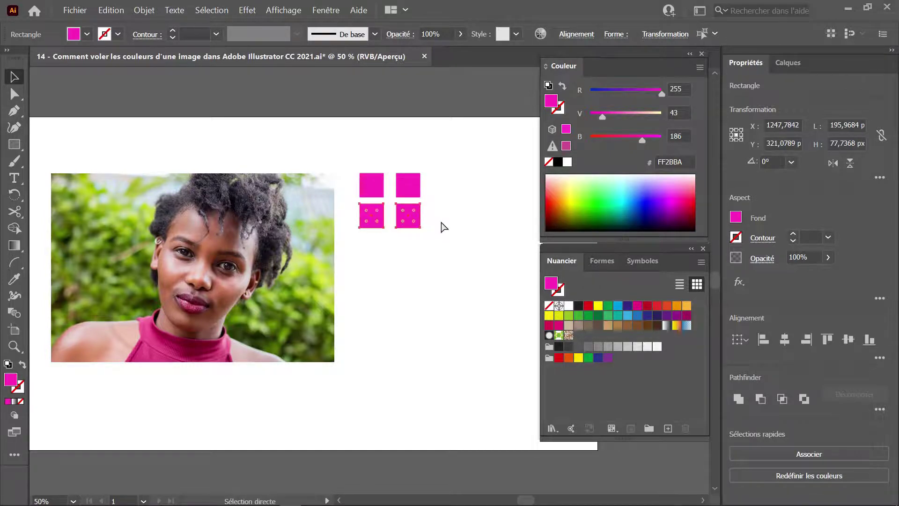
Repeat the row duplication until there are six rows of two squares, and move the grid down slightly to centre it beside the photo.
key("ctrl+d")
key("ctrl+d")
key("ctrl+d")
key("ctrl+d")
left_click_drag(449, 181, 352, 349)
left_click_drag(414, 282, 412, 291)
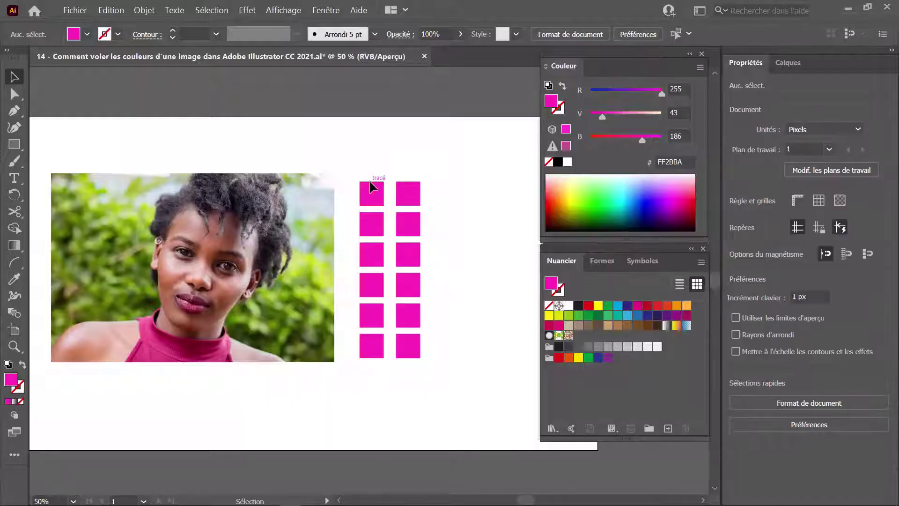
Fill the first square of the top row with the light pink EAD0CF sampled from the nose highlight in the photo.
left_click(370, 187)
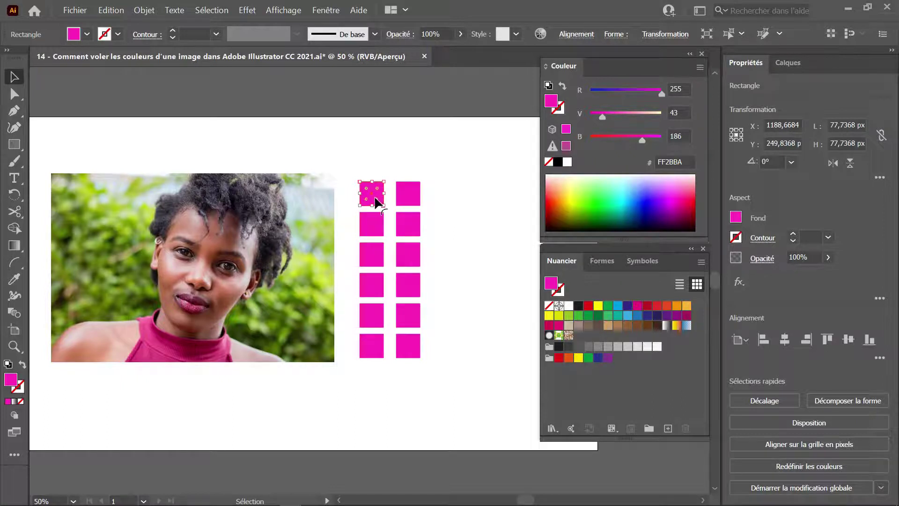
key("i")
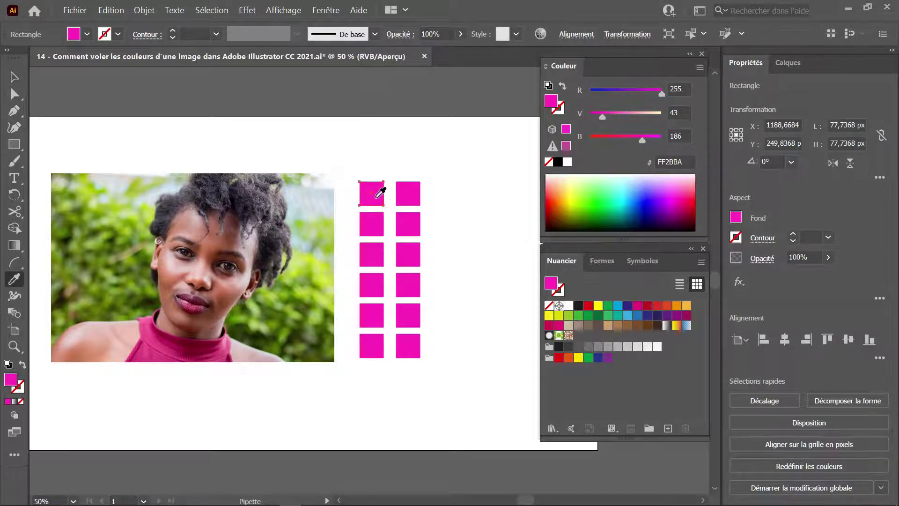
left_click(199, 276)
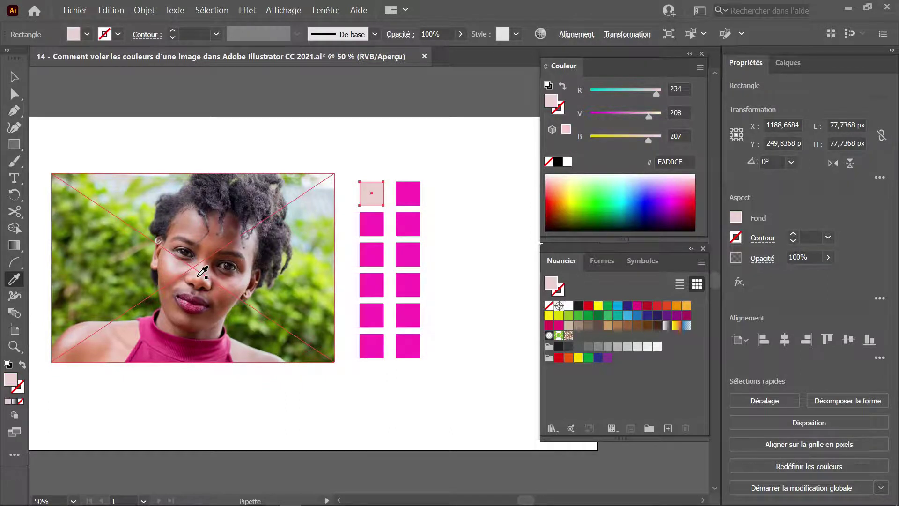
key("v")
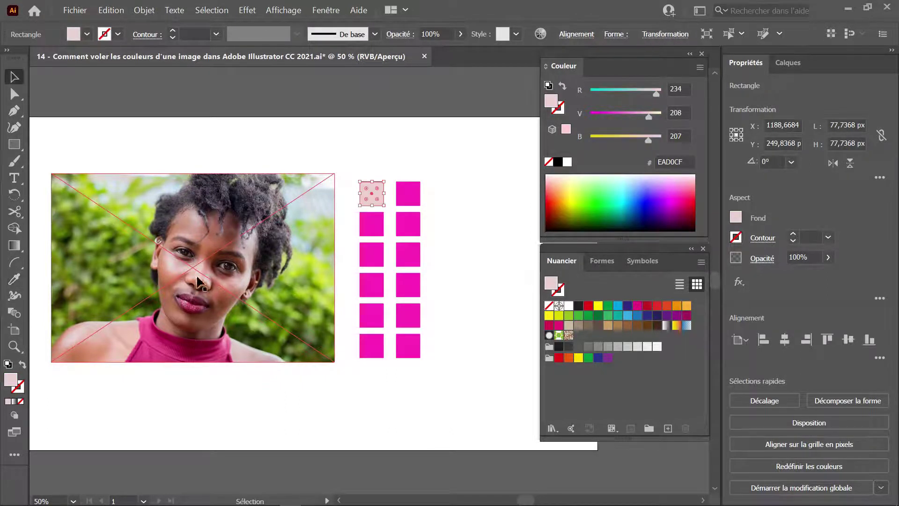
Fill the second square of the top row with the brown 8B533F sampled from the skin above the eye in the photo.
left_click(402, 201)
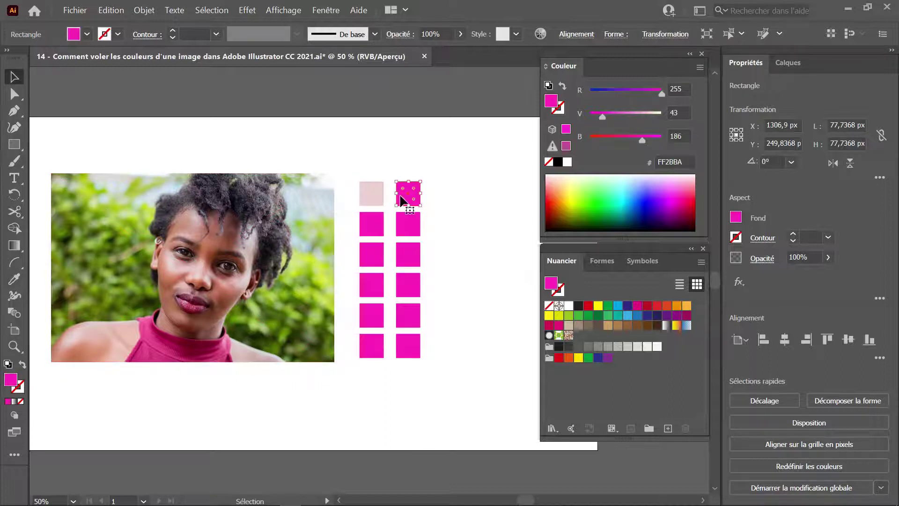
key("i")
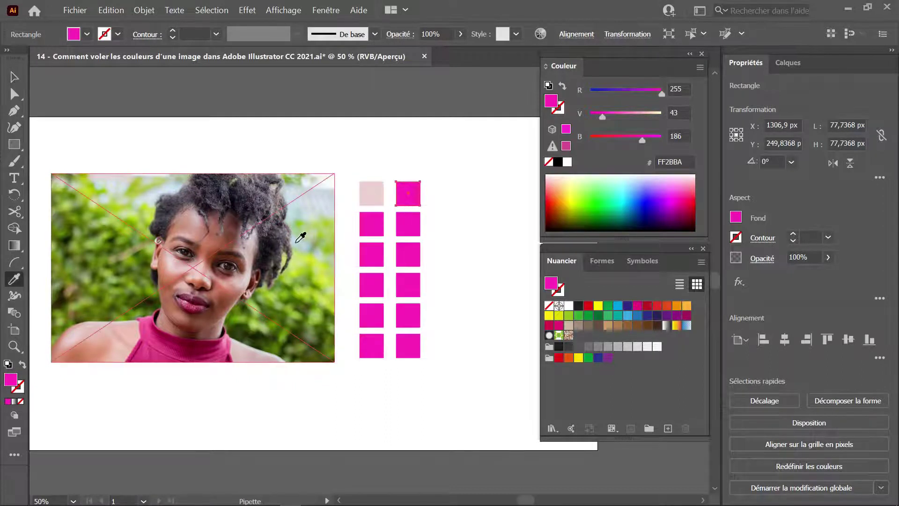
left_click(244, 255)
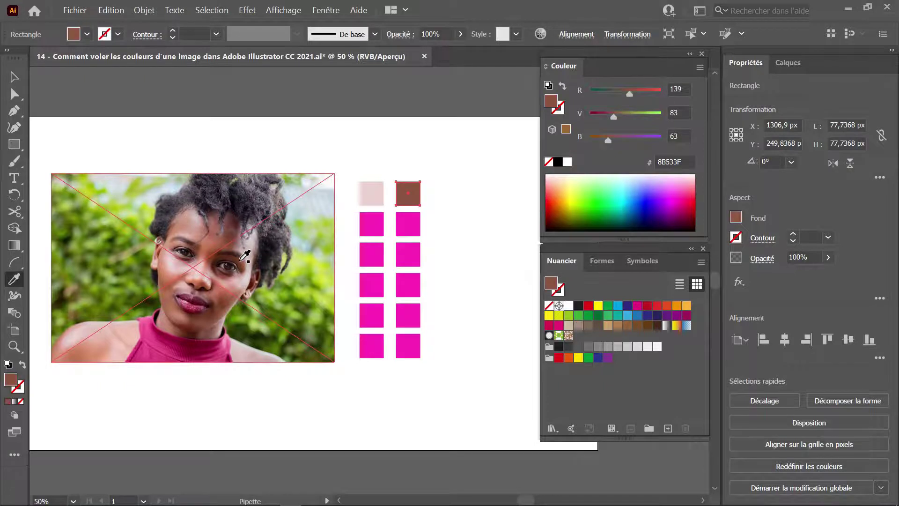
Fill the second row's squares with the dark red 580F17 sampled from the lips and the dark brown 321918 sampled from the eye.
left_click(369, 234, "ctrl")
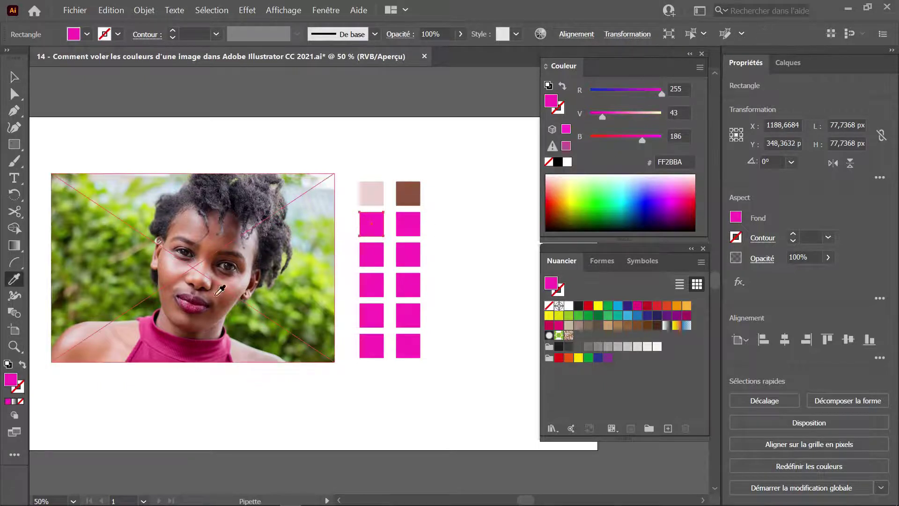
left_click(199, 304)
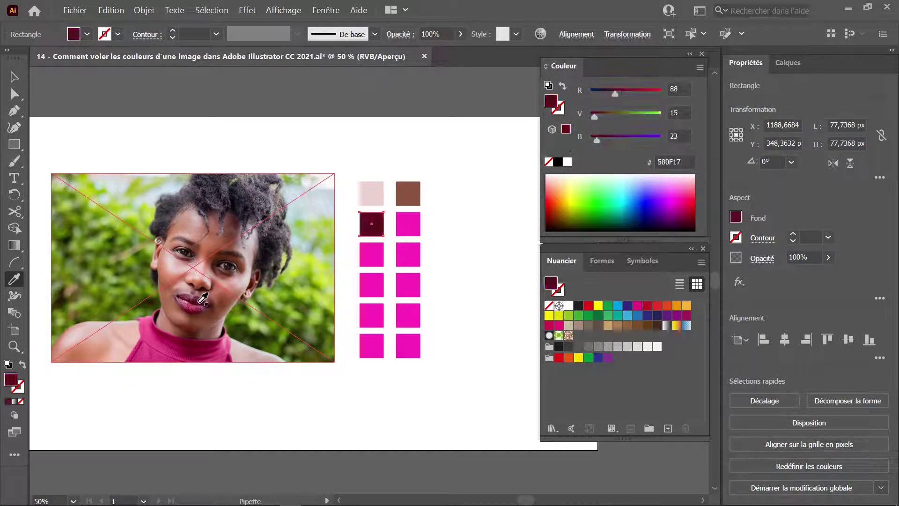
left_click(410, 234, "ctrl")
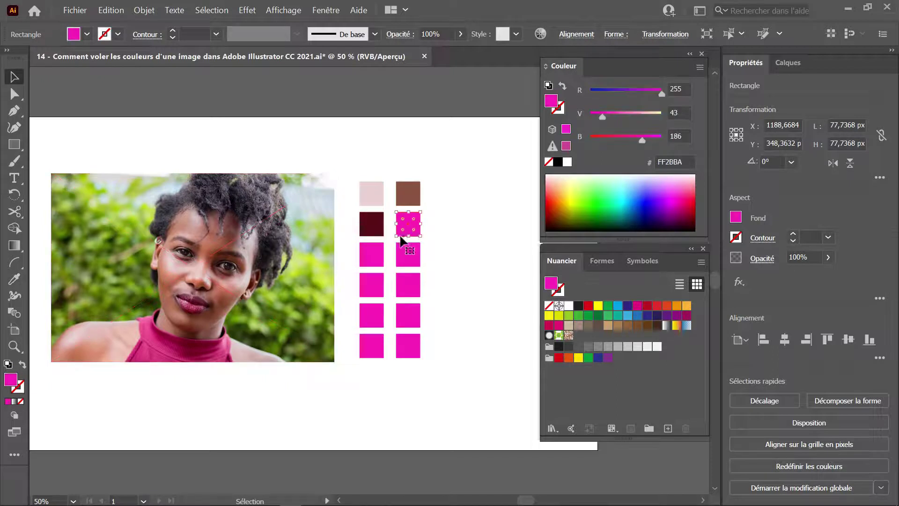
left_click(234, 269)
key("v")
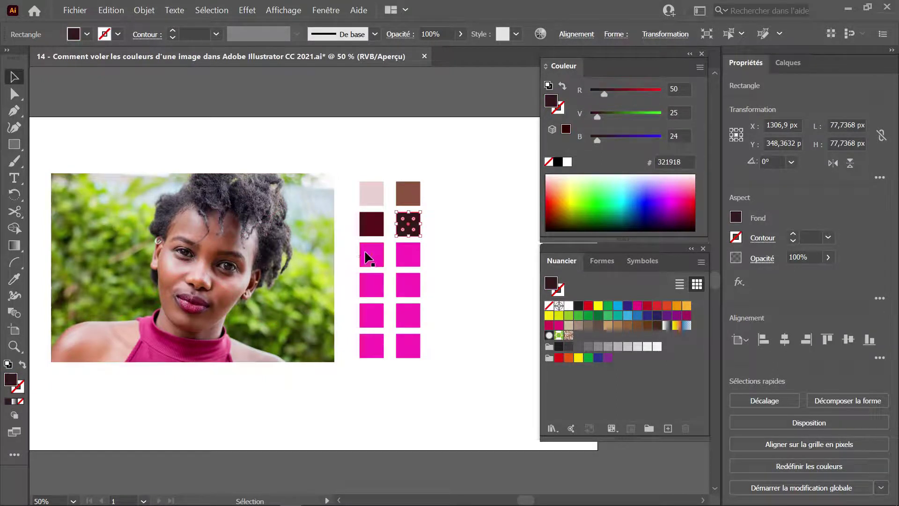
Fill the third row's squares with the near-black 151219 sampled from the hair and the dark olive 211D04 from the foliage beside the neck.
left_click(367, 258)
key("i")
left_click(223, 206)
key("v")
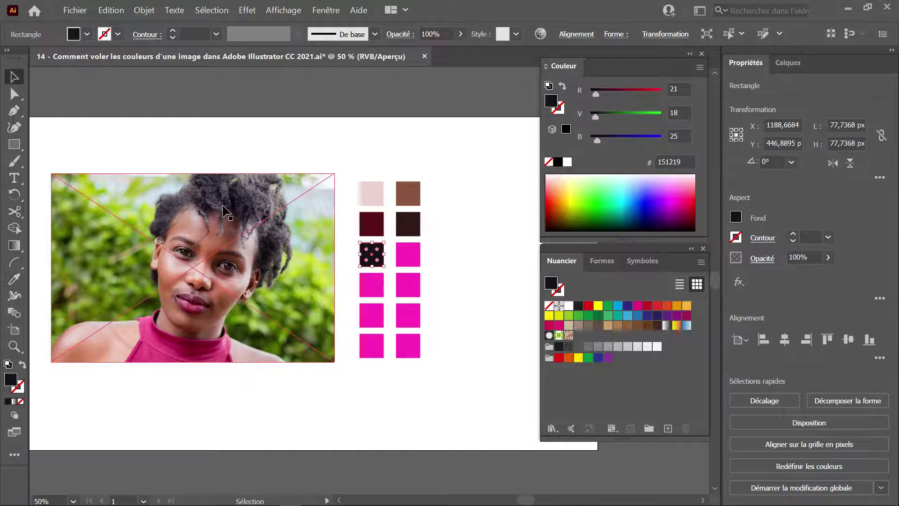
left_click(406, 256)
key("i")
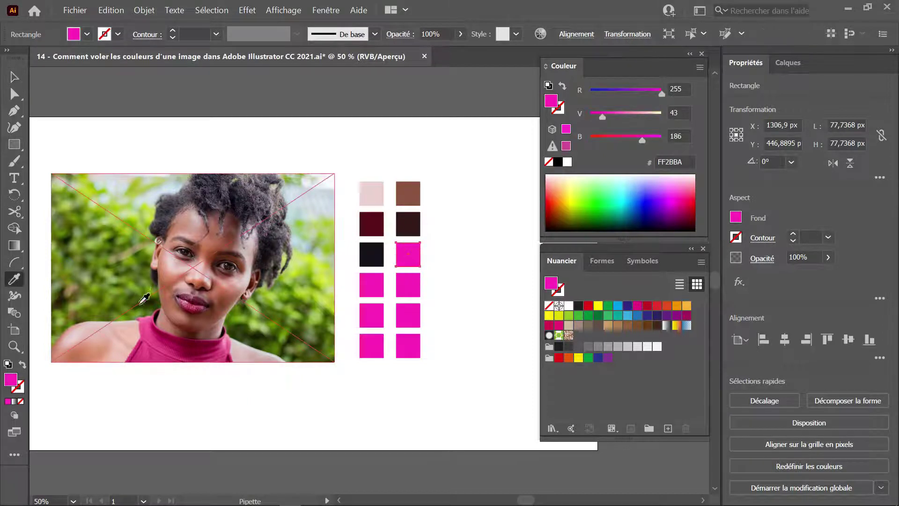
left_click(155, 302)
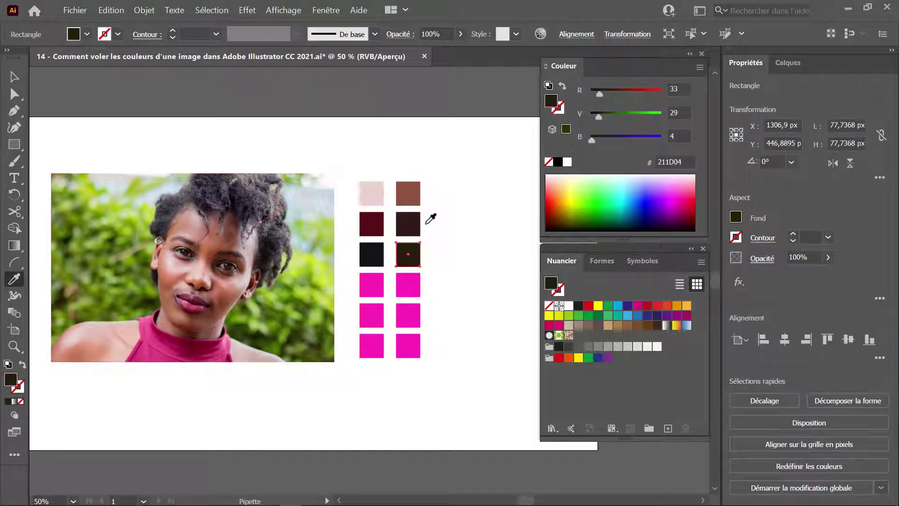
Fill the fourth row's squares with the green 6C8B03 sampled from the foliage and the pale grey D0DBE1 from the bright background.
key("v")
left_click(380, 284)
key("i")
left_click(316, 285)
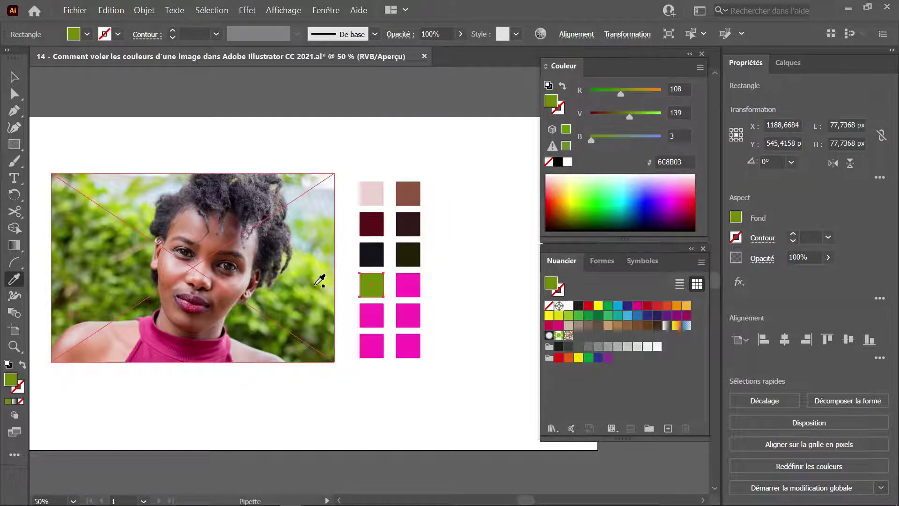
key("v")
left_click(408, 284)
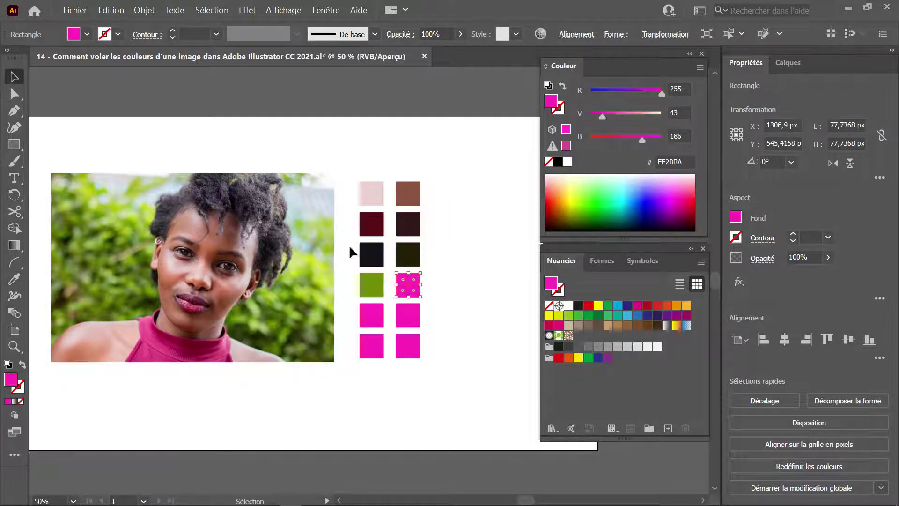
key("i")
left_click(316, 199)
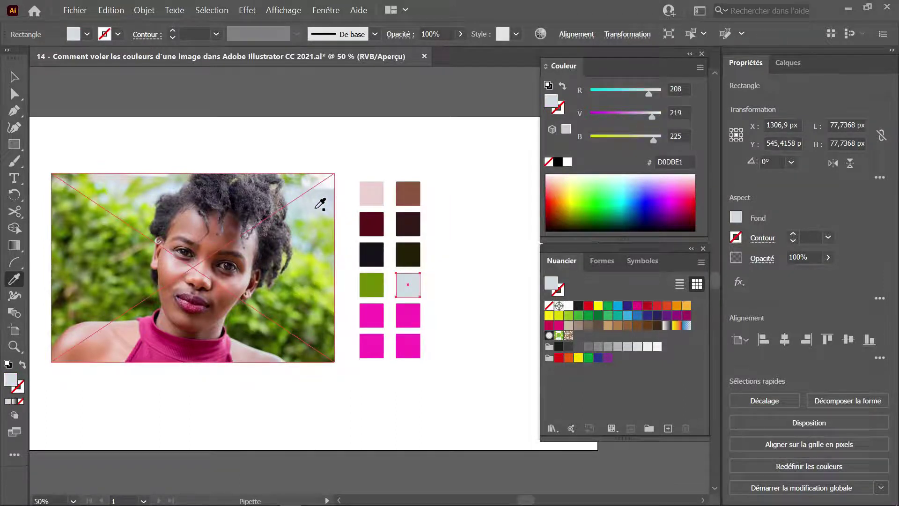
Fill the first square of the fifth row with the dark crimson 7B0426 sampled from the woman's top in the photo.
key("v")
left_click(373, 311)
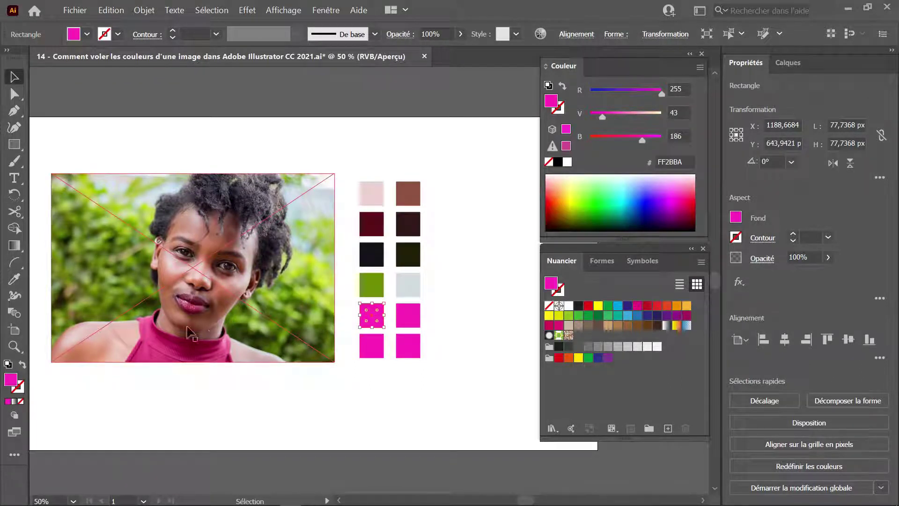
key("i")
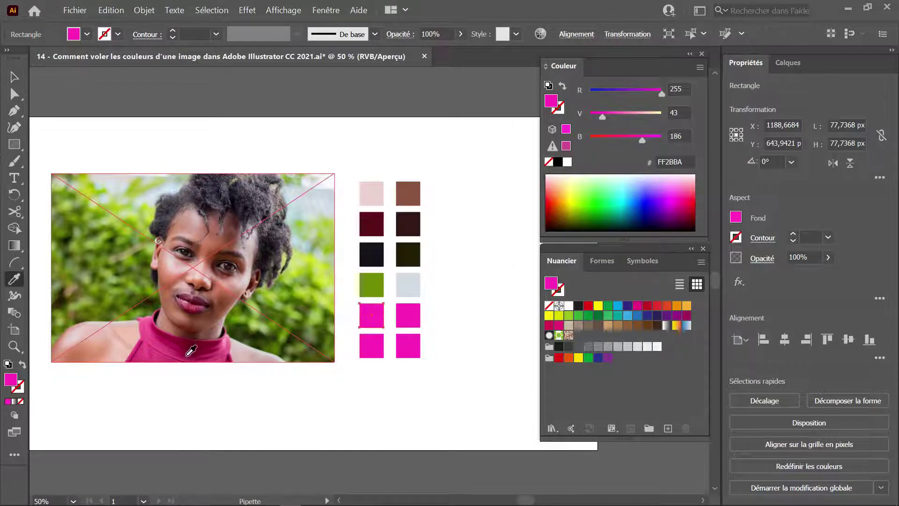
left_click(190, 347)
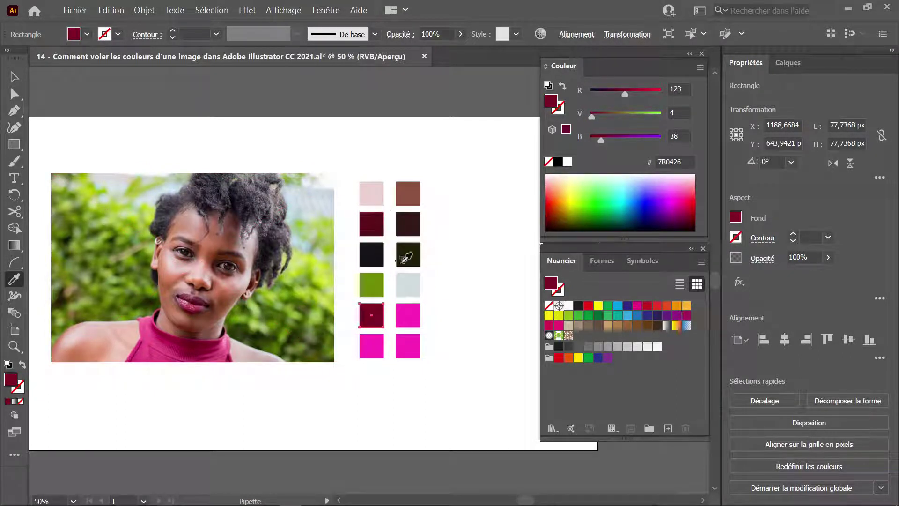
Delete the three remaining pink squares from the last two rows of the grid.
key("v")
left_click_drag(448, 308, 387, 391)
left_click_drag(409, 355, 388, 374)
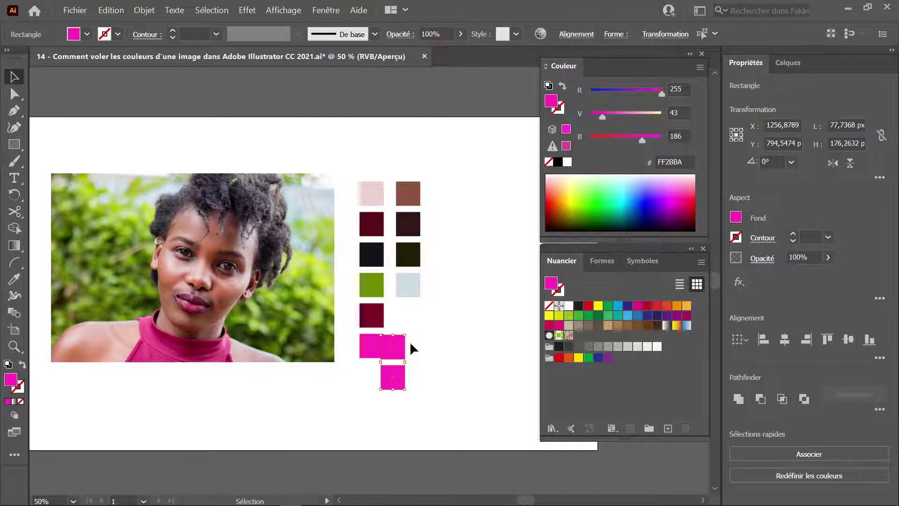
key("Delete")
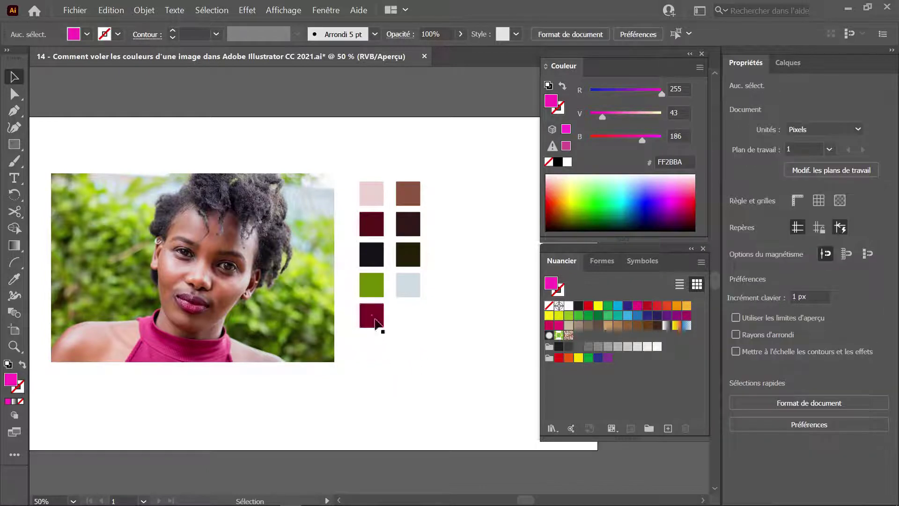
Duplicate the pale grey square into the fifth row's empty spot and fill it with the magenta C5386B sampled from the top in the photo.
left_click(377, 314)
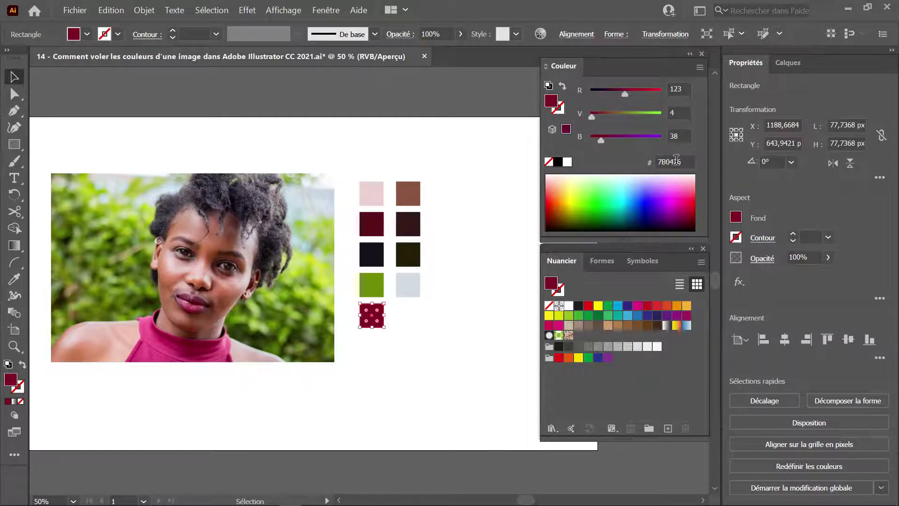
left_click(374, 225)
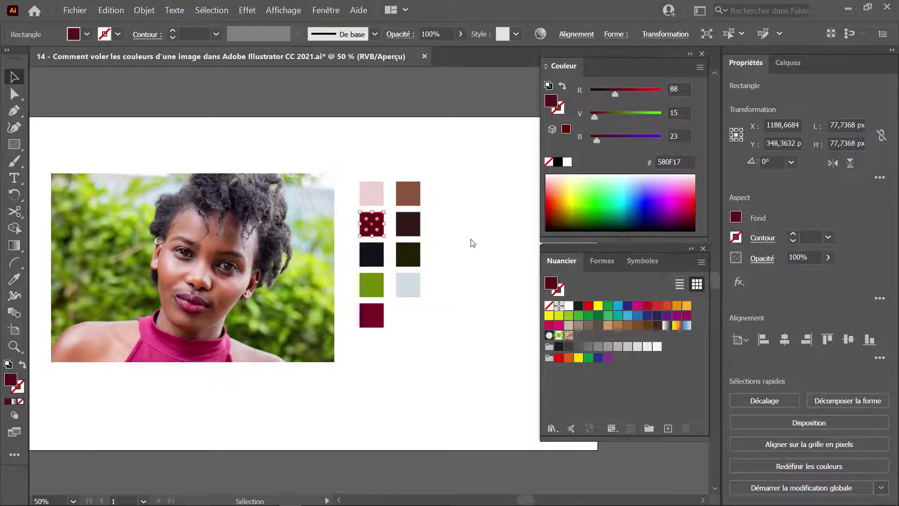
left_click(408, 287)
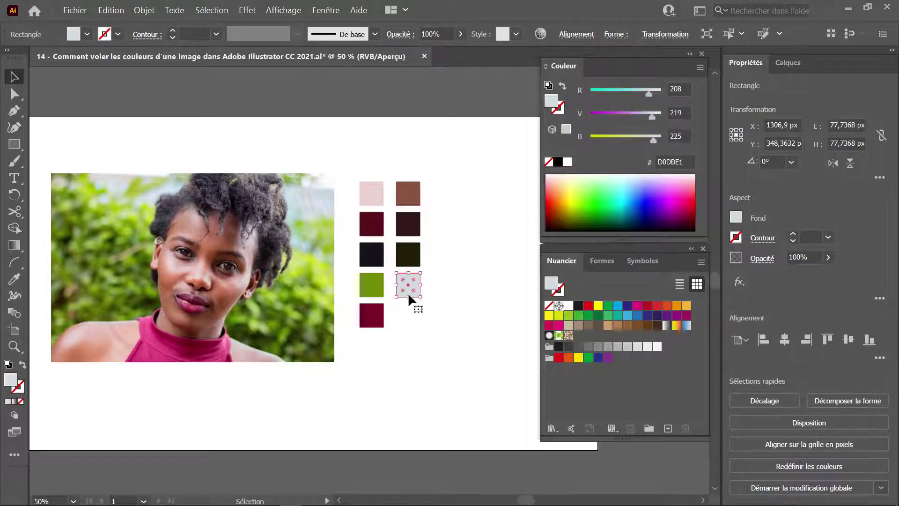
left_click_drag(409, 289, 406, 323)
key("i")
left_click(222, 348)
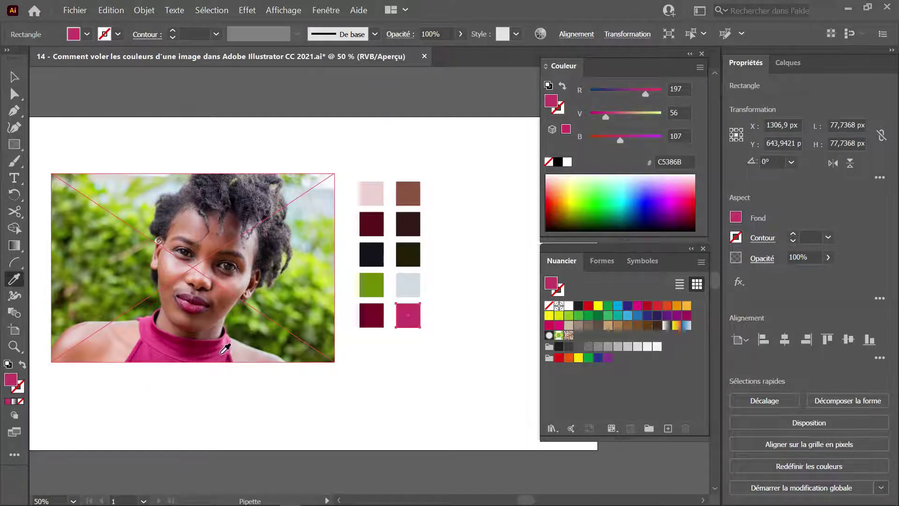
key("v")
left_click(399, 353)
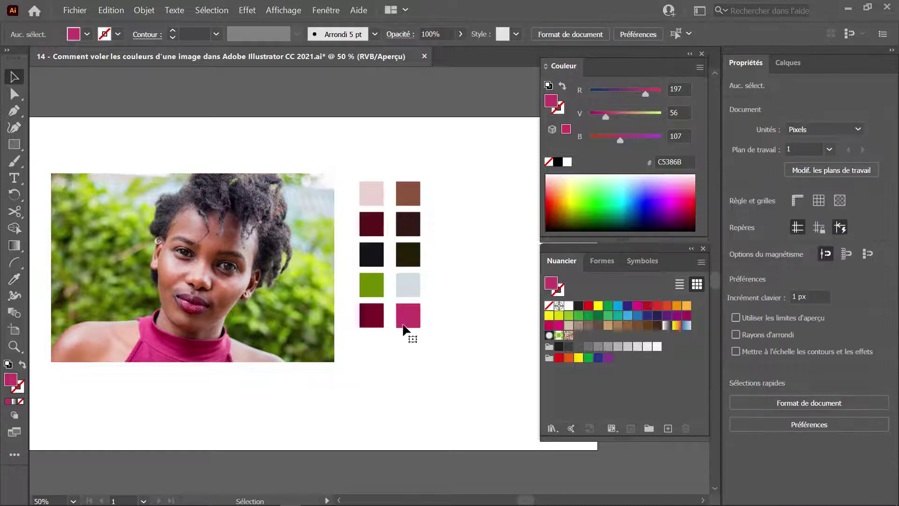
left_click(408, 323)
left_click(337, 375)
Create an empty colour group named Test 1 in the swatches.
left_click(648, 428)
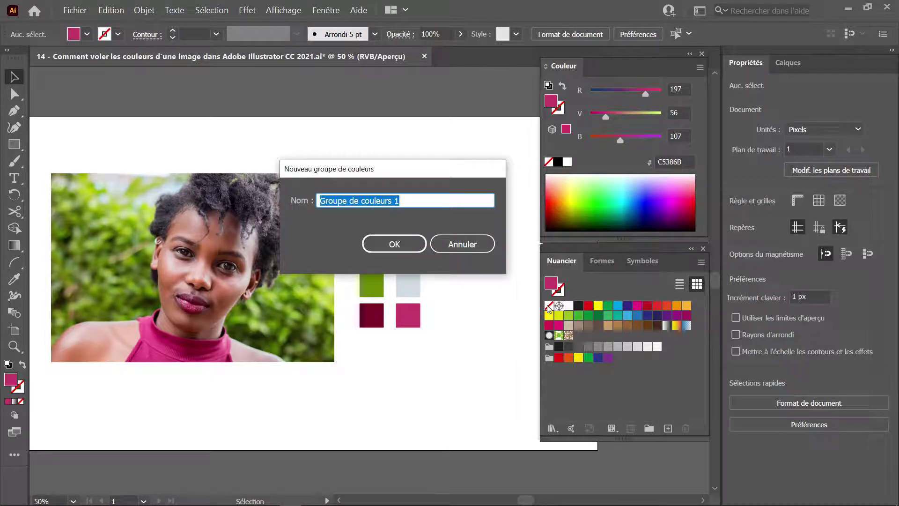
type("Test")
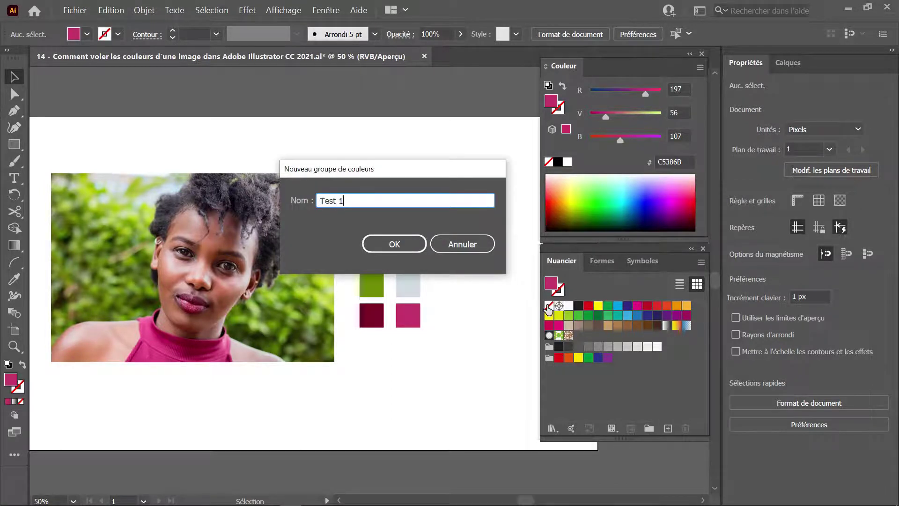
key("Return")
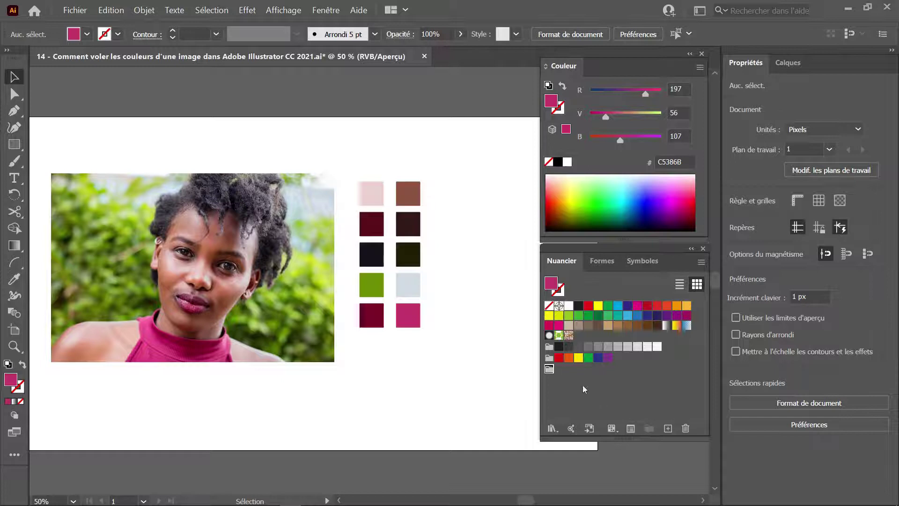
Duplicate the magenta square below the grid and fill the copy with the blue 0081FF.
left_click_drag(408, 317, 423, 385)
left_click(626, 208)
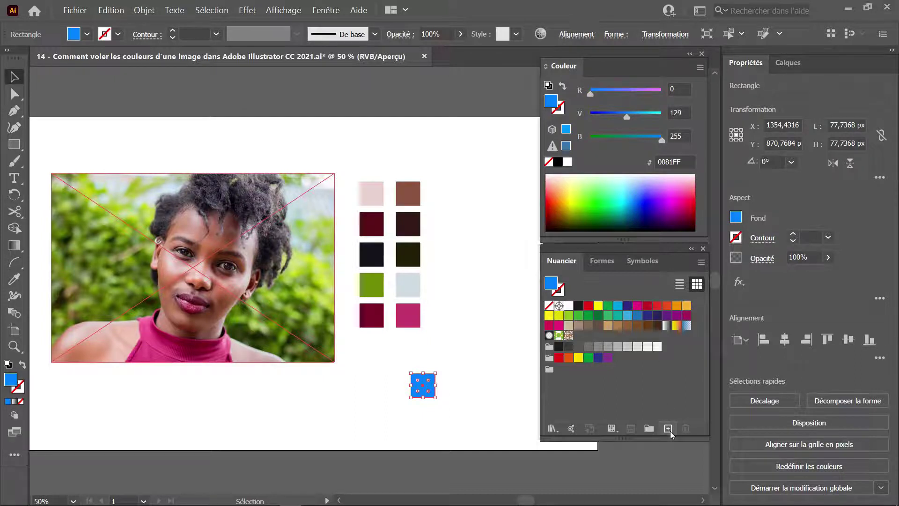
Add the blue fill as a new swatch in the Test 1 colour group and turn off its Global option.
left_click(549, 370)
left_click(672, 429)
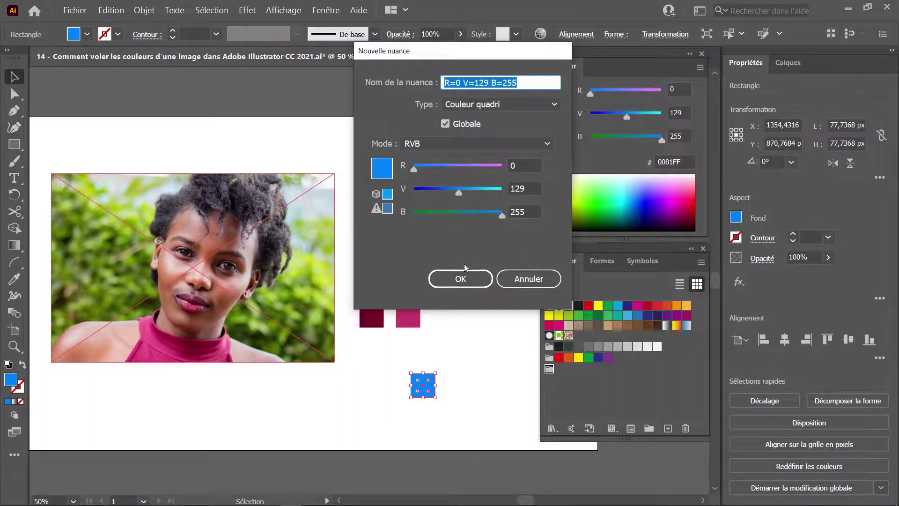
left_click(463, 277)
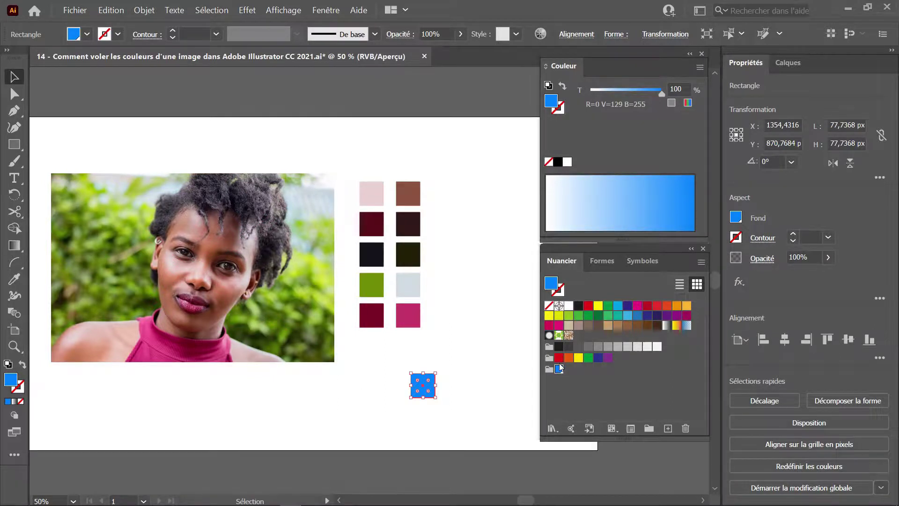
double_click(559, 370)
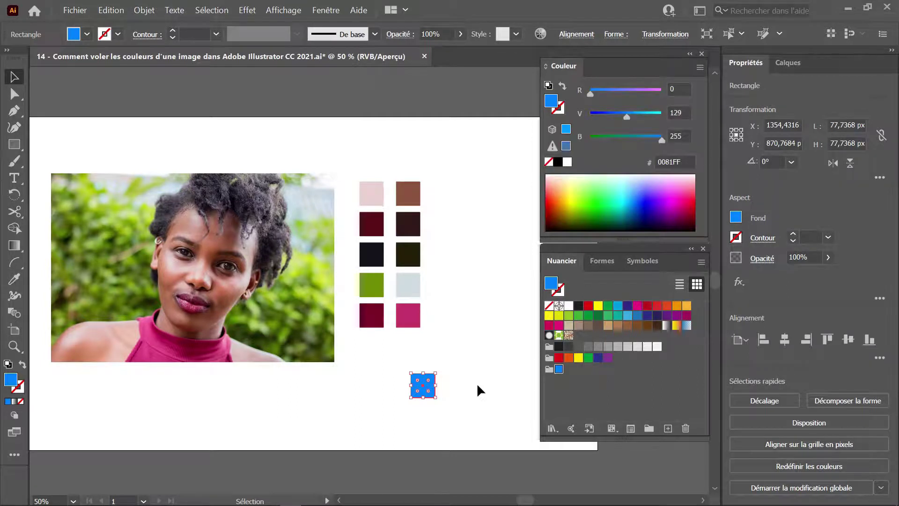
Delete the Test 1 colour group with its blue swatch, and remove the blue square from the artboard.
left_click(549, 369)
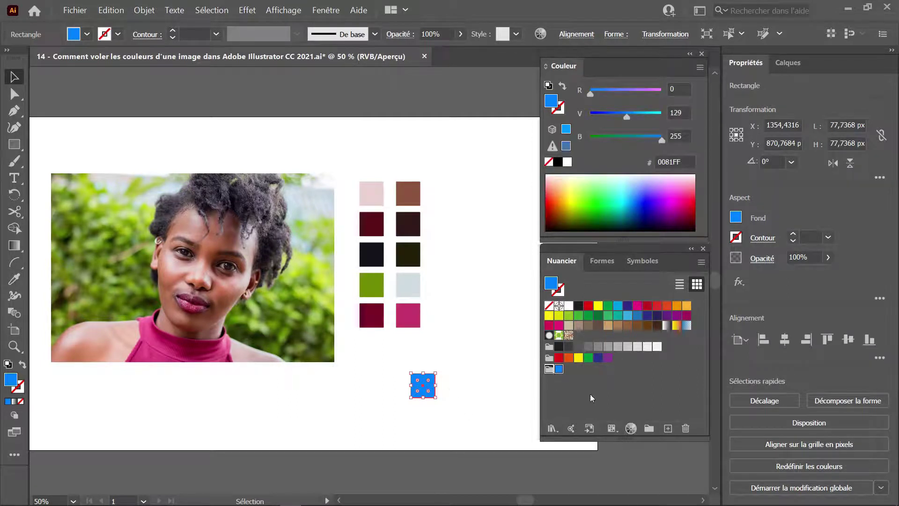
left_click(685, 427)
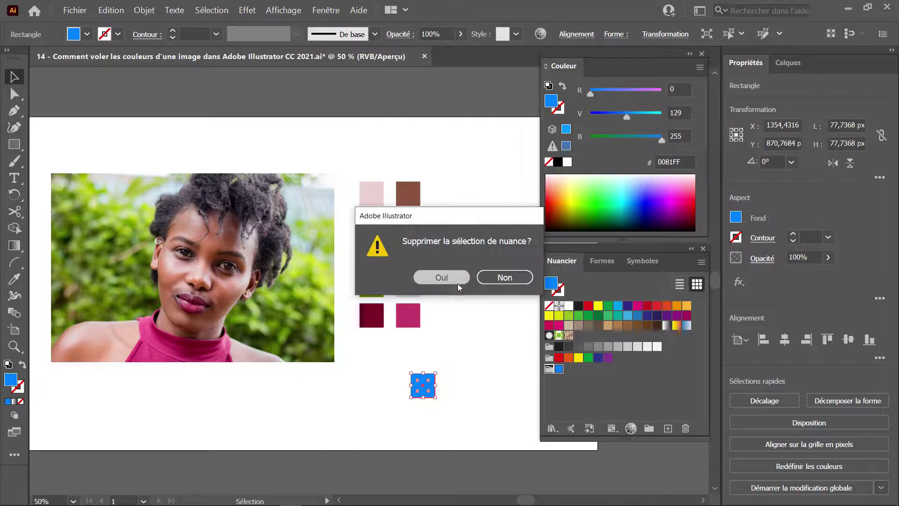
left_click(457, 281)
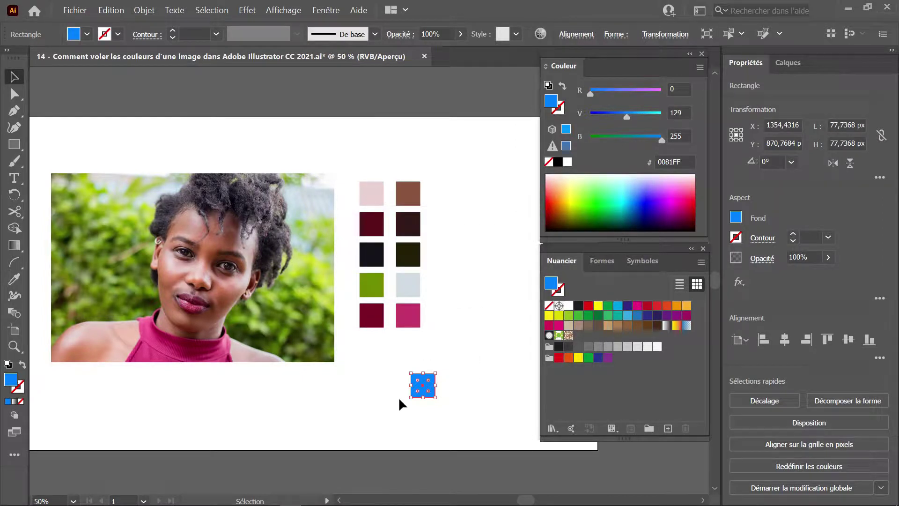
key("Delete")
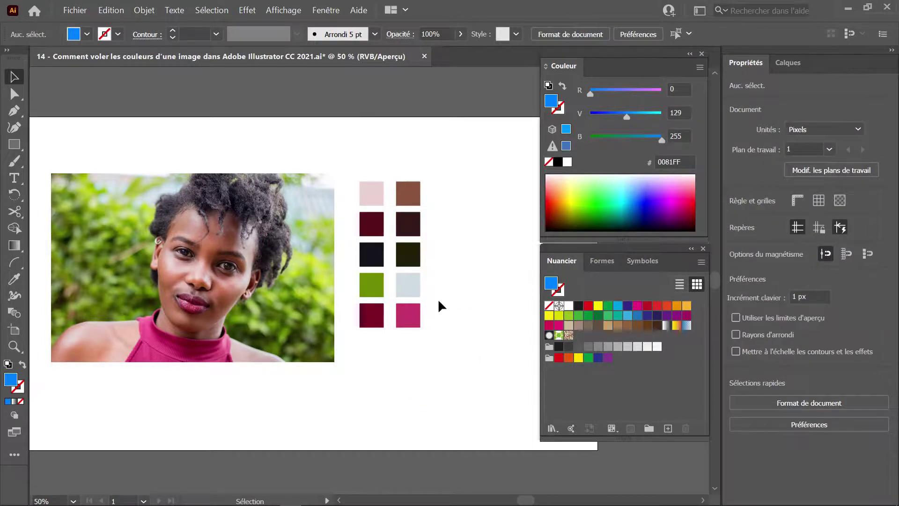
Select all ten colour squares and save their colours as a swatch colour group named "Nos couleurs de l'image" based on the selected artwork.
left_click_drag(446, 176, 349, 358)
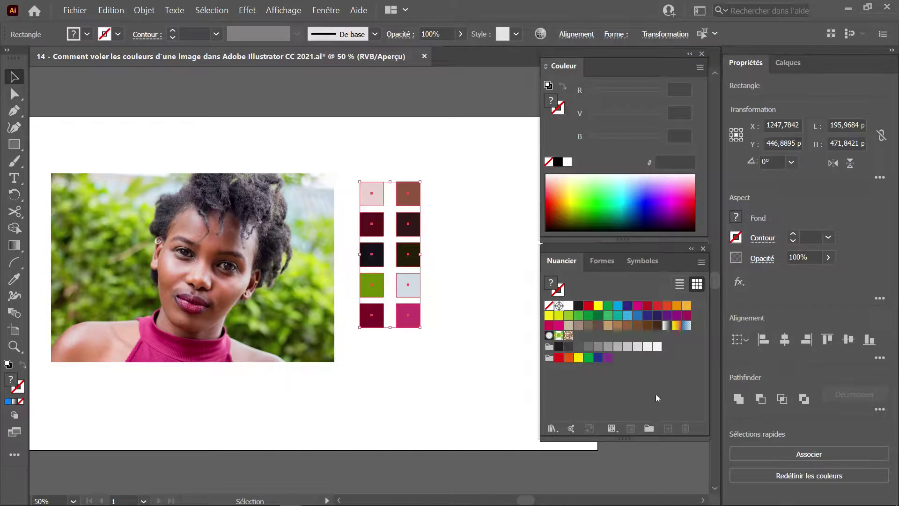
left_click(701, 262)
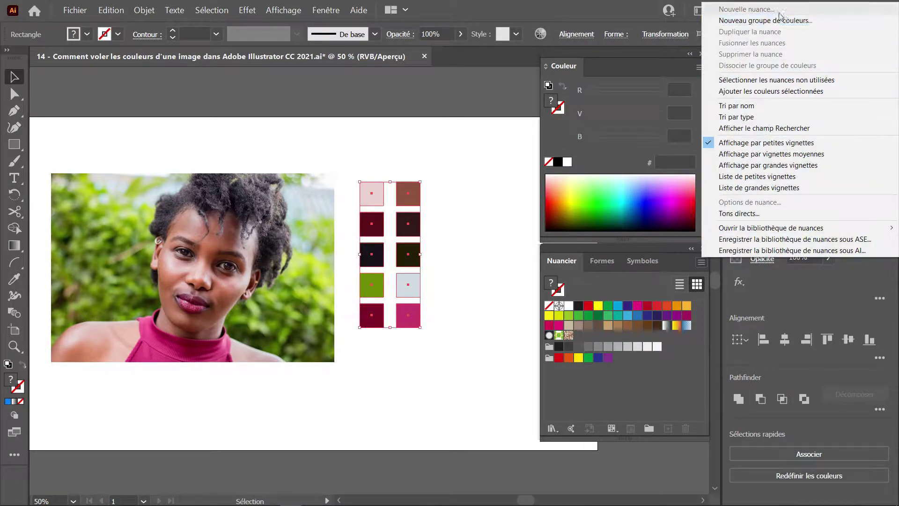
left_click(650, 429)
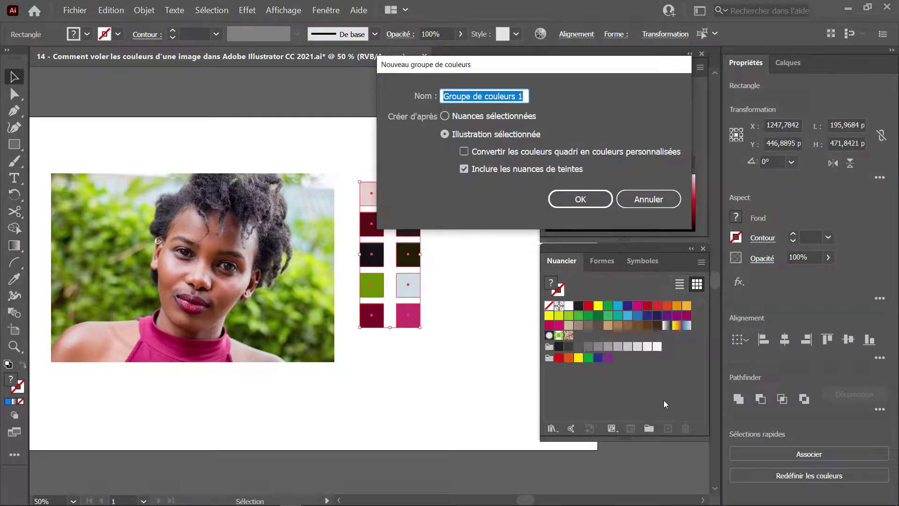
type("Nos")
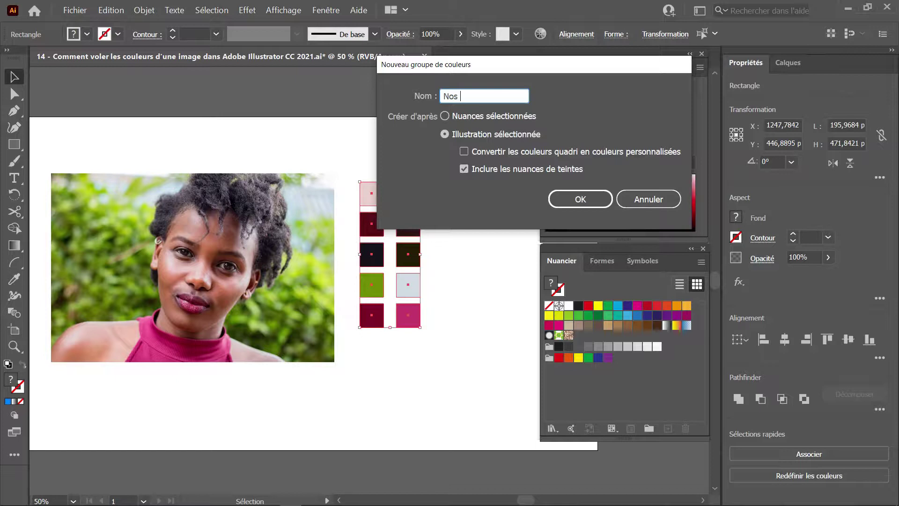
type(" couleurs de l'image")
left_click(581, 199)
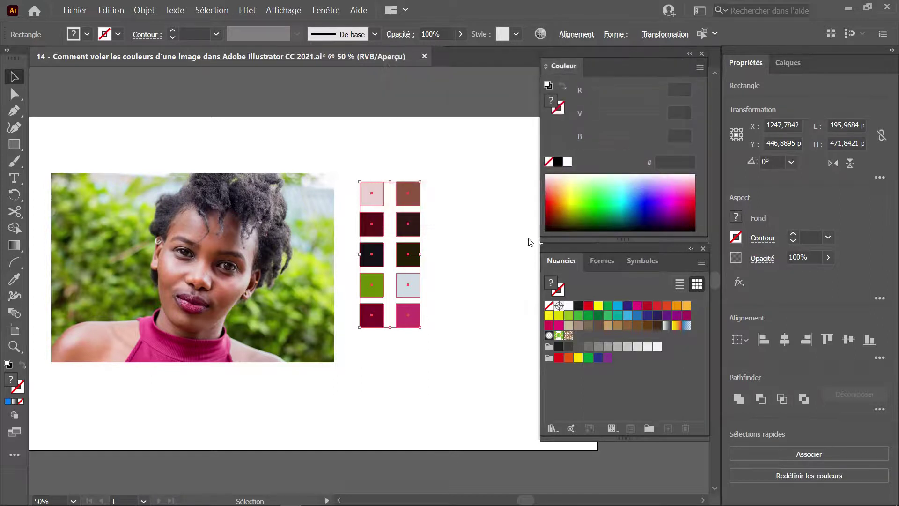
left_click(579, 392)
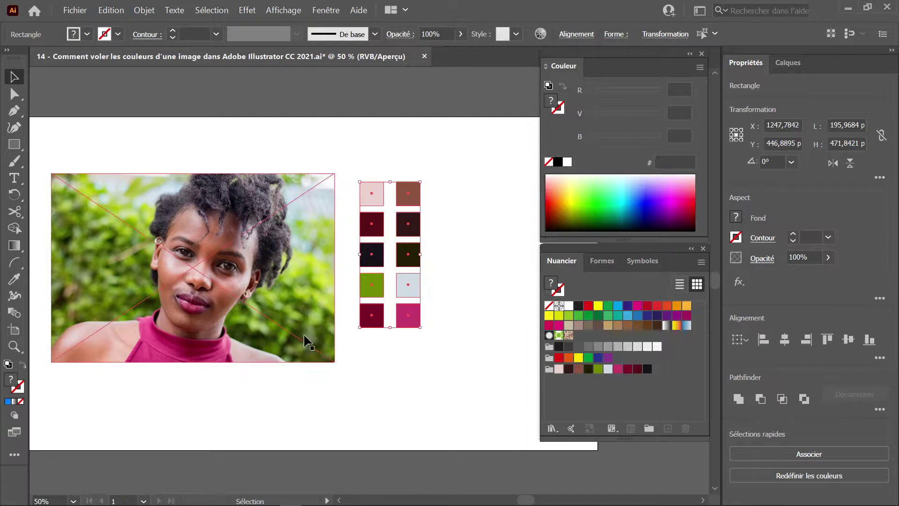
Move the photo up and draw a closed blue organic shape about 894 by 579 px beneath it with the Curvature tool.
left_click_drag(287, 357, 293, 238)
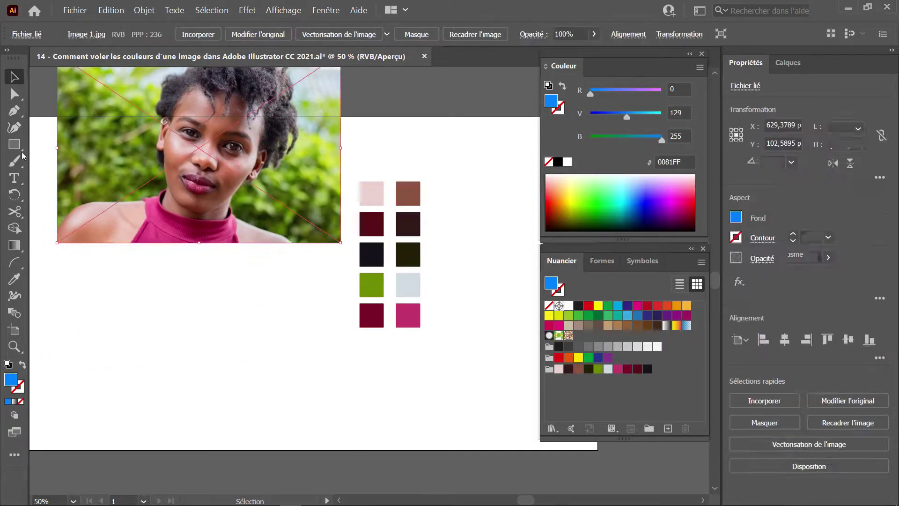
left_click(21, 127)
left_click(129, 403)
left_click(79, 296)
left_click(190, 261)
left_click(256, 307)
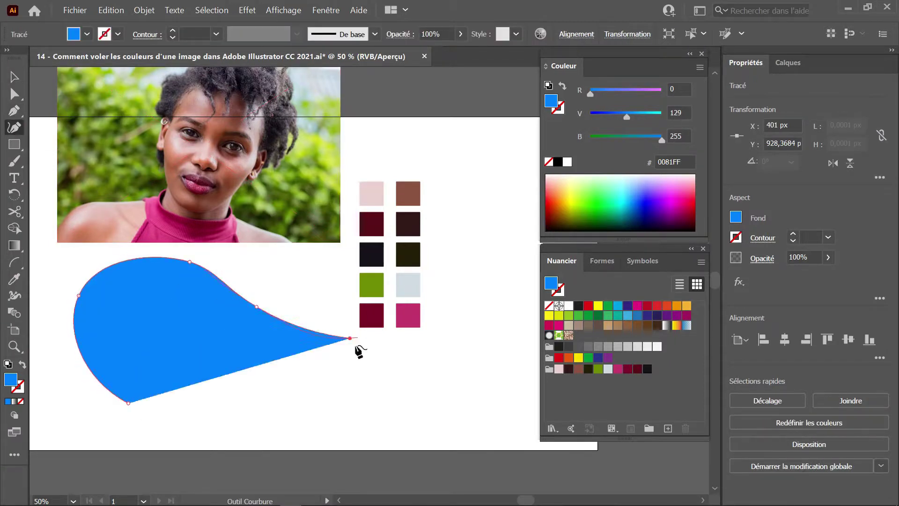
left_click(350, 337)
left_click(333, 379)
left_click(226, 413)
left_click(177, 435)
left_click(129, 402)
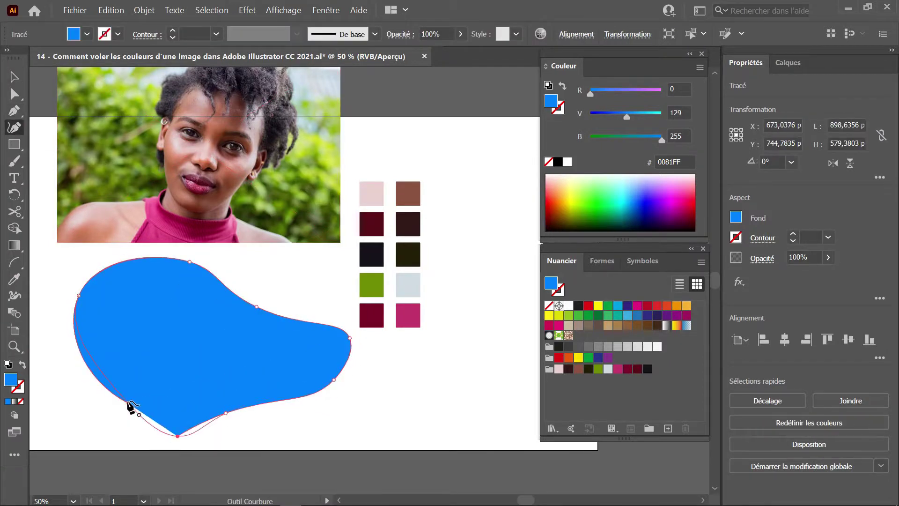
key("v")
mouse_move(255, 384)
left_mouse_down()
mouse_move(275, 367)
mouse_move(245, 375)
mouse_move(245, 209)
mouse_move(263, 375)
mouse_move(255, 379)
left_mouse_up()
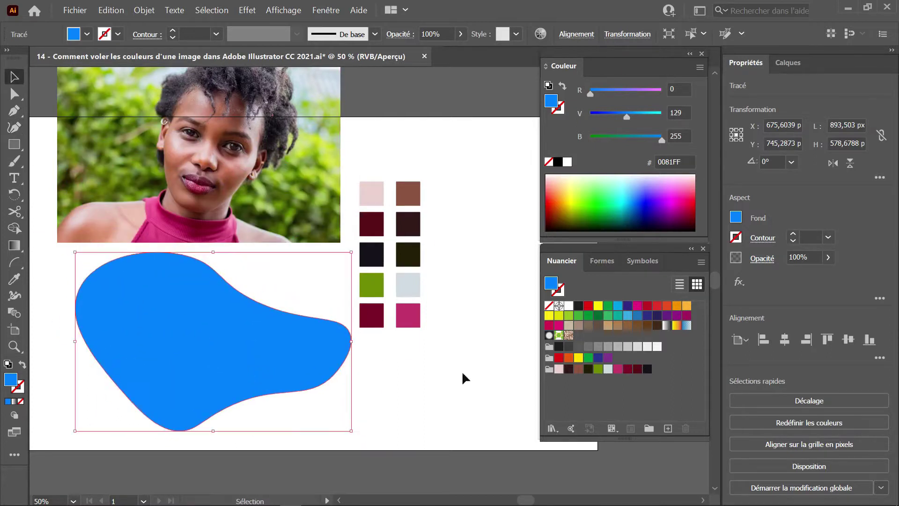
Try each swatch of the new image colour group as the organic shape's fill, ending with the near-black 151219, and deselect the shape.
left_click(560, 369)
left_click(568, 369)
left_click(579, 369)
left_click(589, 369)
left_click(598, 368)
left_click(608, 369)
left_click(618, 369)
left_click(628, 369)
left_click(638, 369)
left_click(647, 369)
left_click(421, 381)
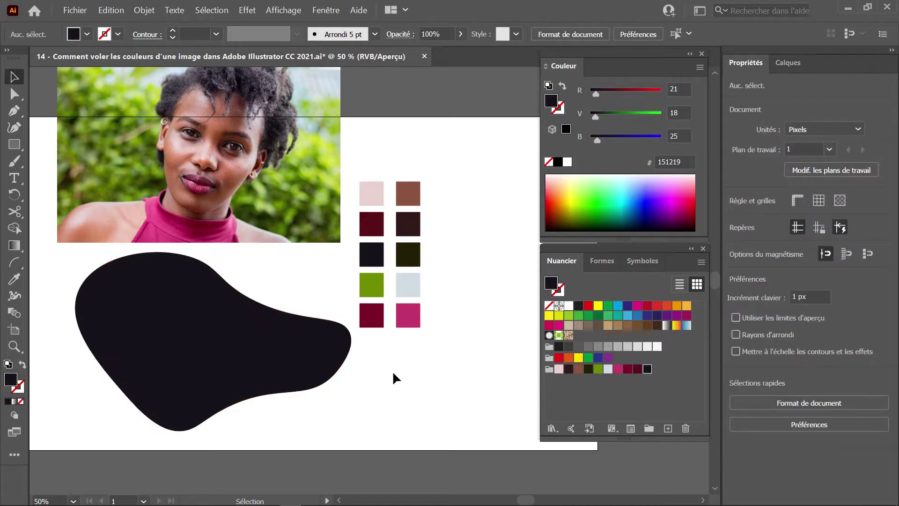